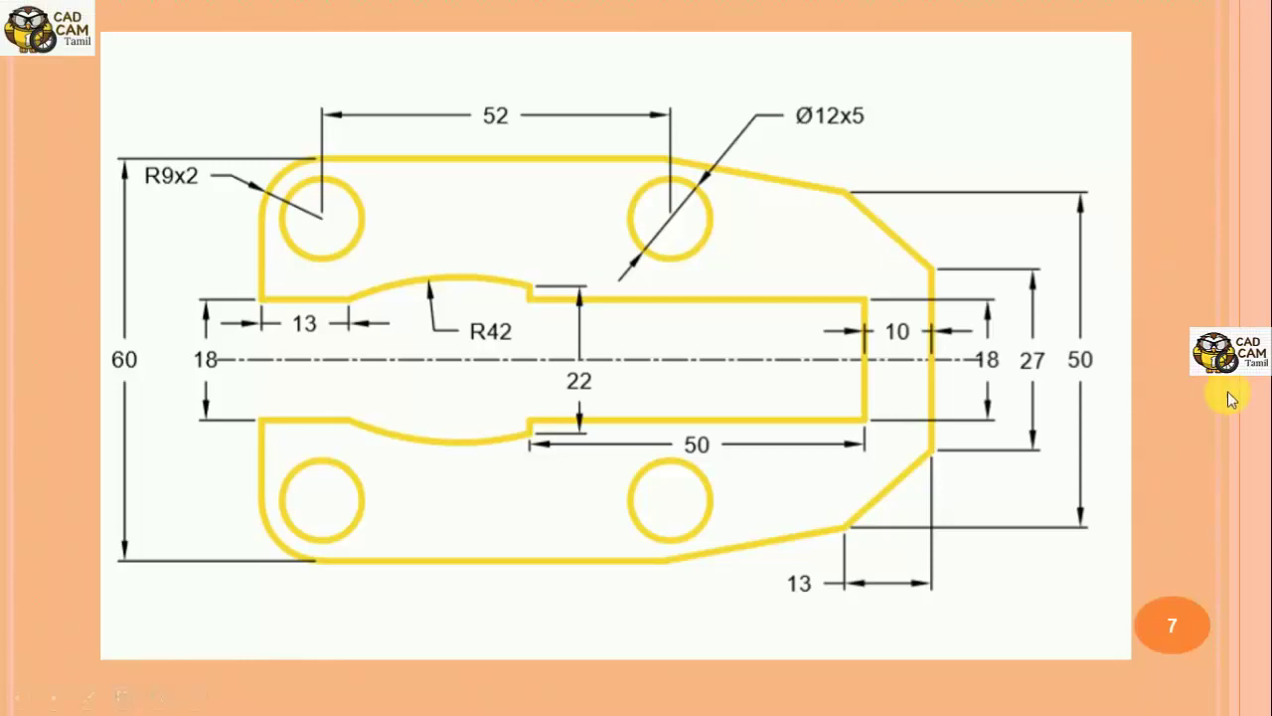
# Step: Advance the presentation from slide 7 to the closing Thank You slide
pyautogui.click(1141, 441)
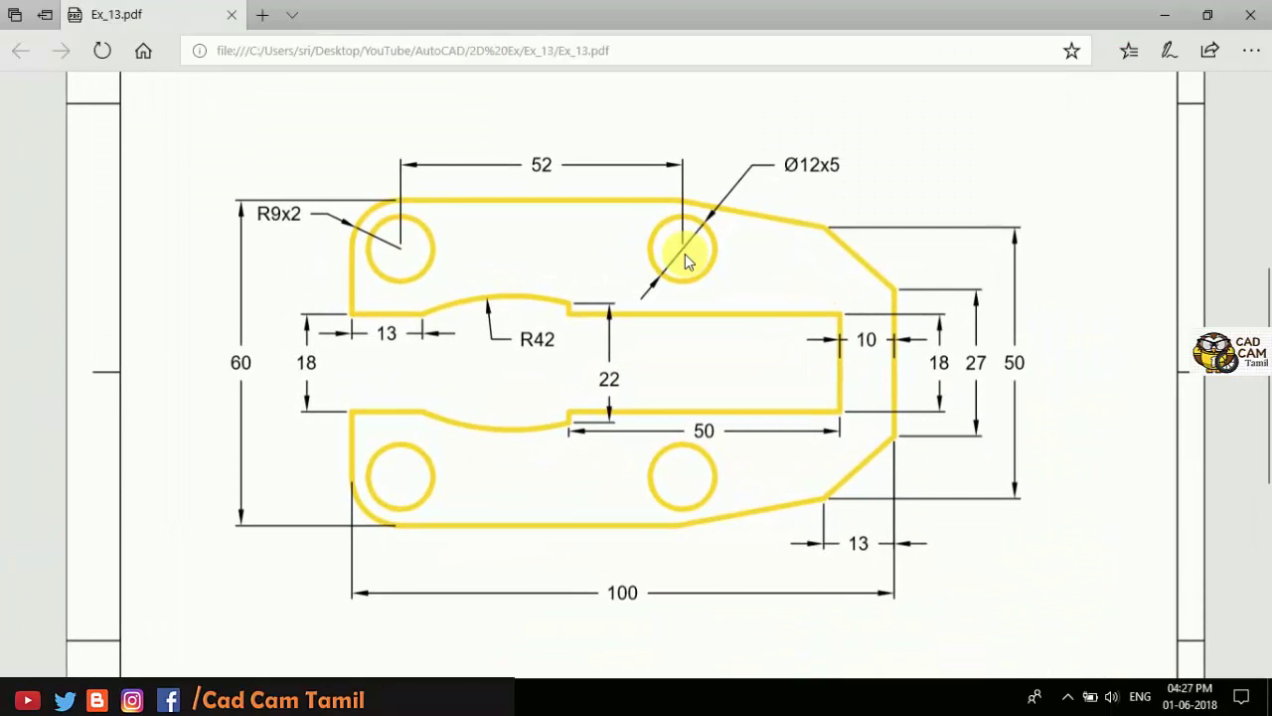
# Step: Zoom in on the Ex_13 plate drawing in Edge, then switch to the blank AutoCAD Drawing1
pyautogui.keyDown('ctrl'); pyautogui.scroll(1, 685, 253); pyautogui.keyUp('ctrl')
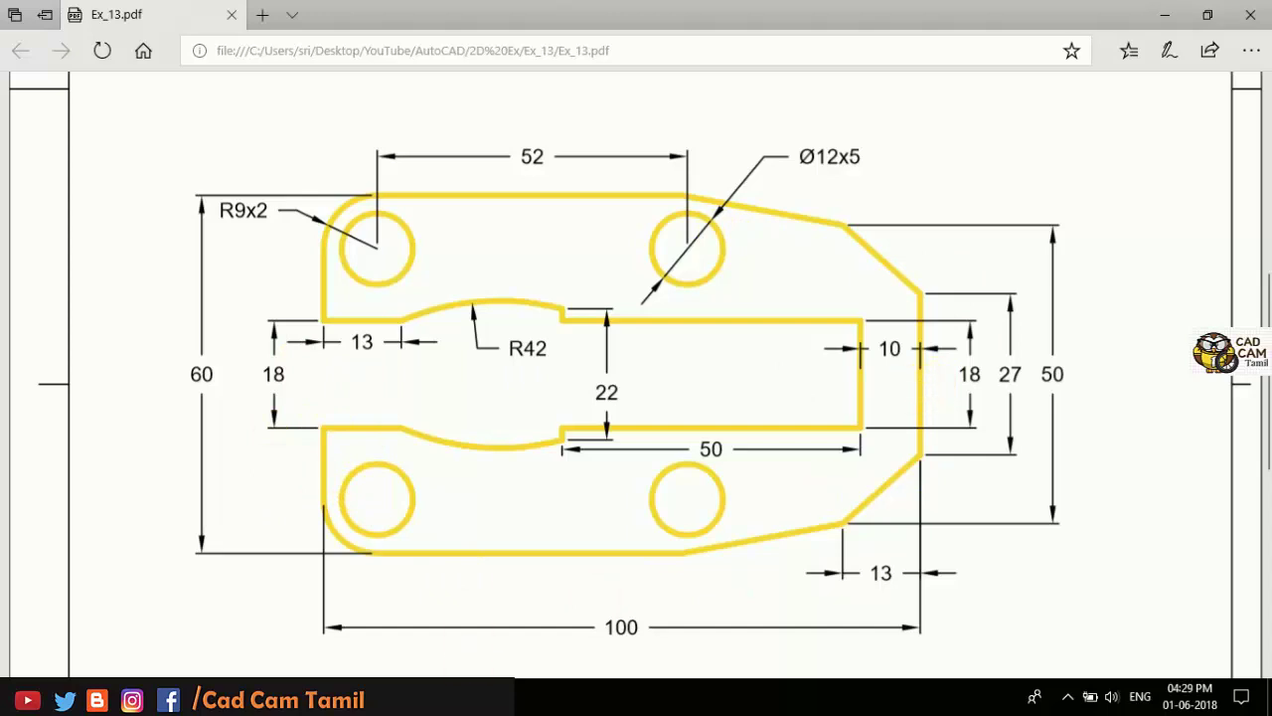
pyautogui.click(407, 696)
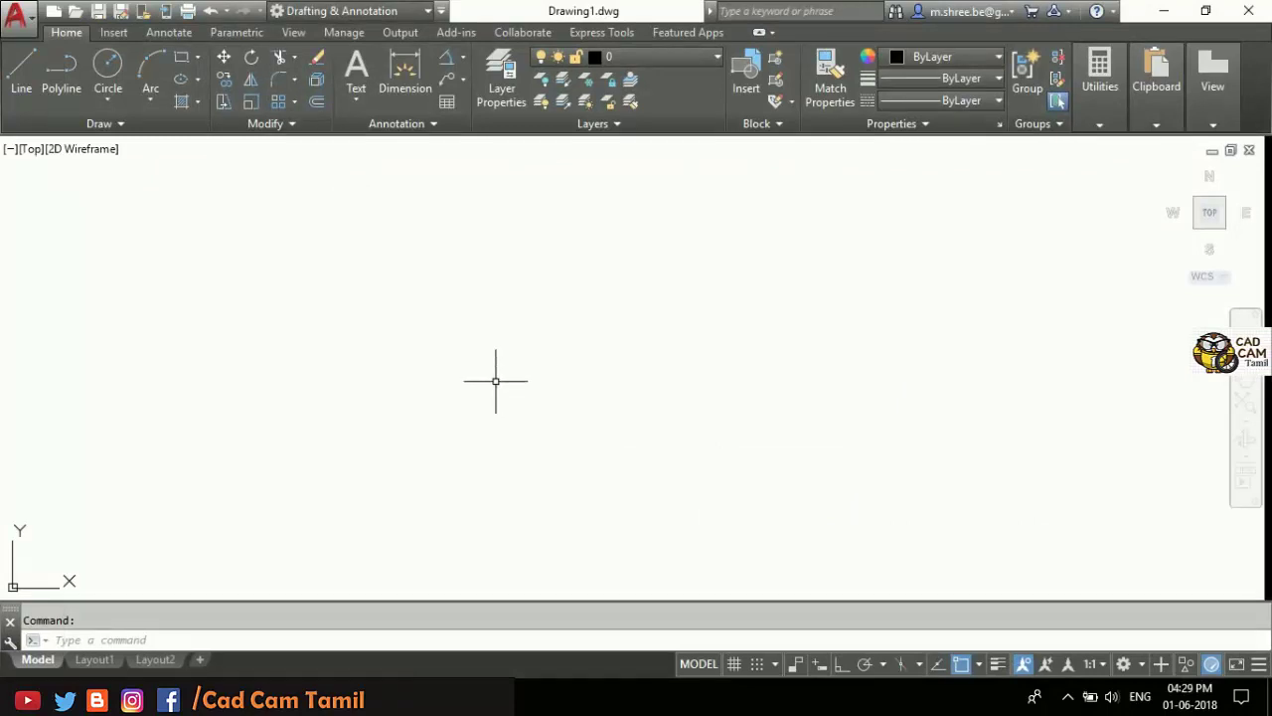
# Step: Draw a 100-unit horizontal line in Drawing1 as the plate's centerline
pyautogui.click(22, 72)
pyautogui.click(296, 366)
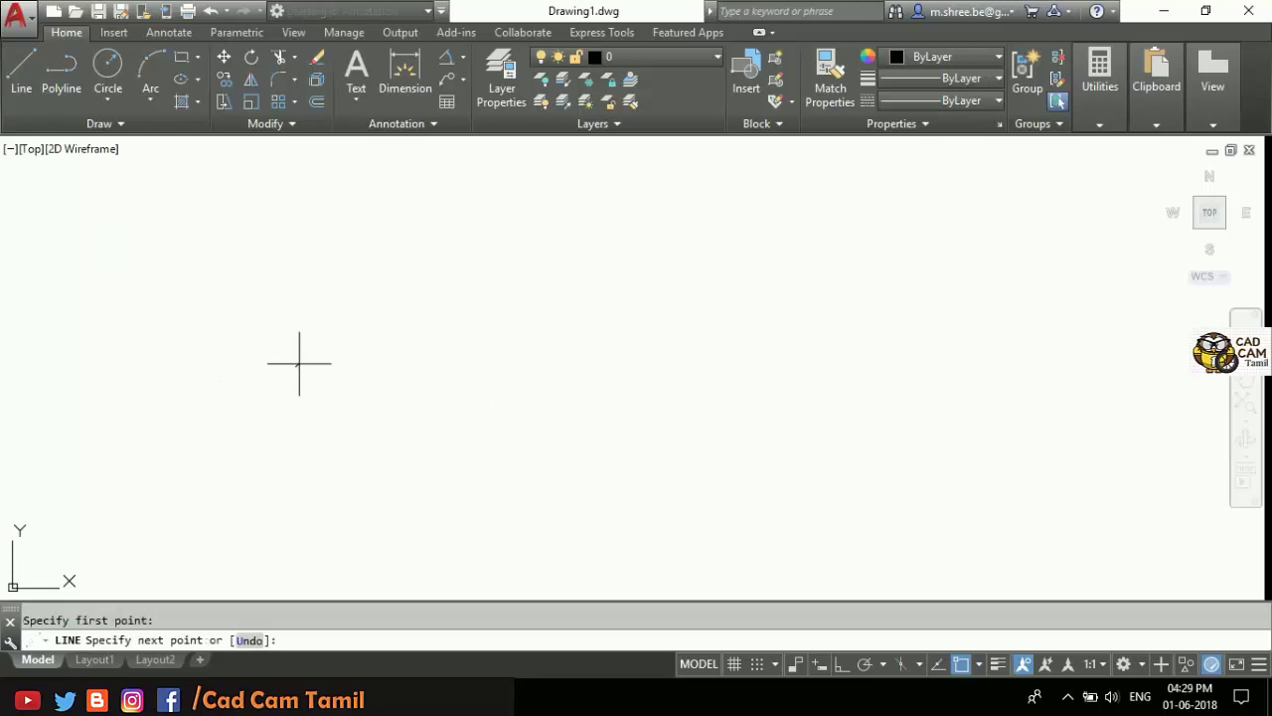
pyautogui.write('100')
pyautogui.press('Return')
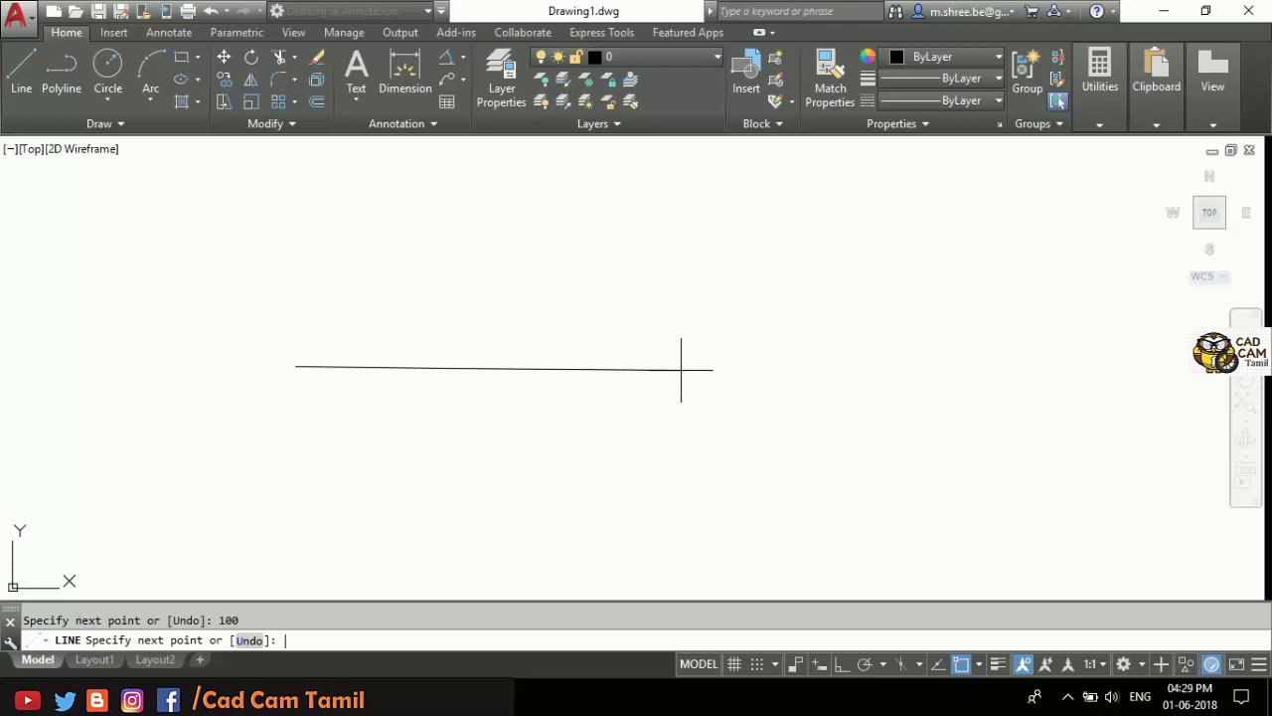
pyautogui.press('Return')
pyautogui.scroll(2, 222, 340)
pyautogui.scroll(2, 230, 341)
pyautogui.click(623, 405)
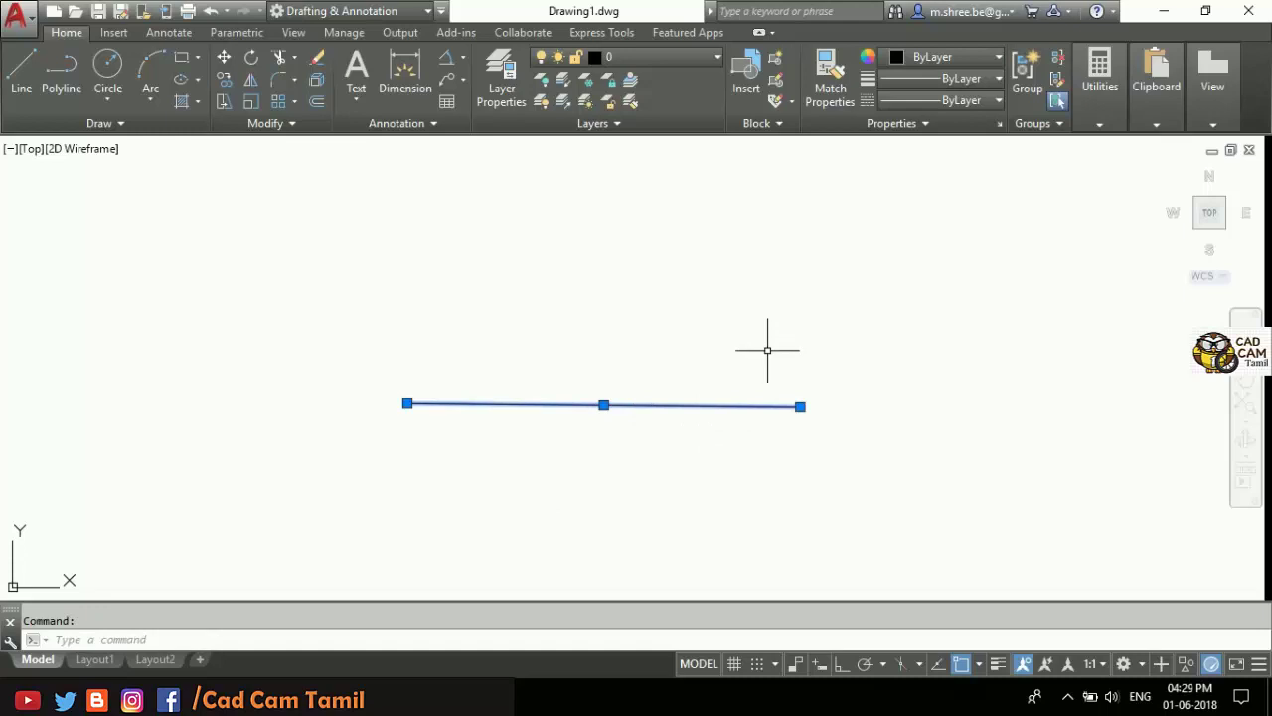
pyautogui.press('Escape')
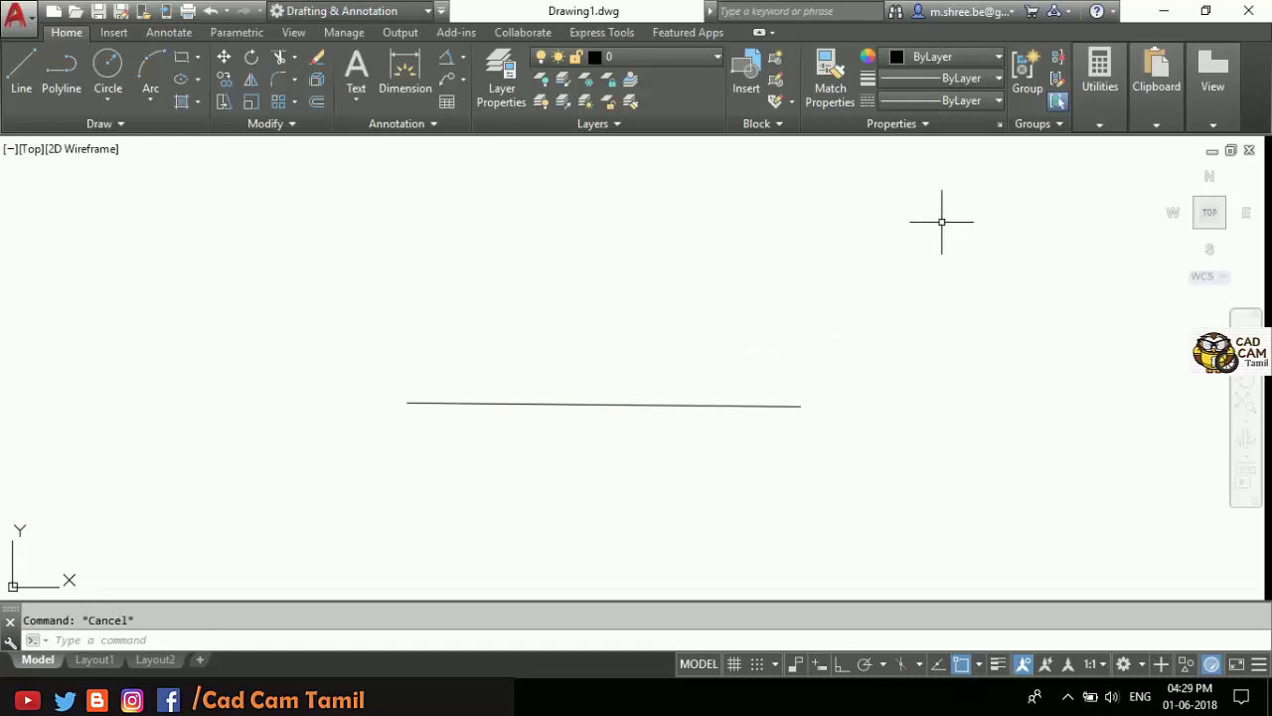
# Step: Load the CENTER2 linetype into the drawing through the Linetype Manager
pyautogui.click(998, 102)
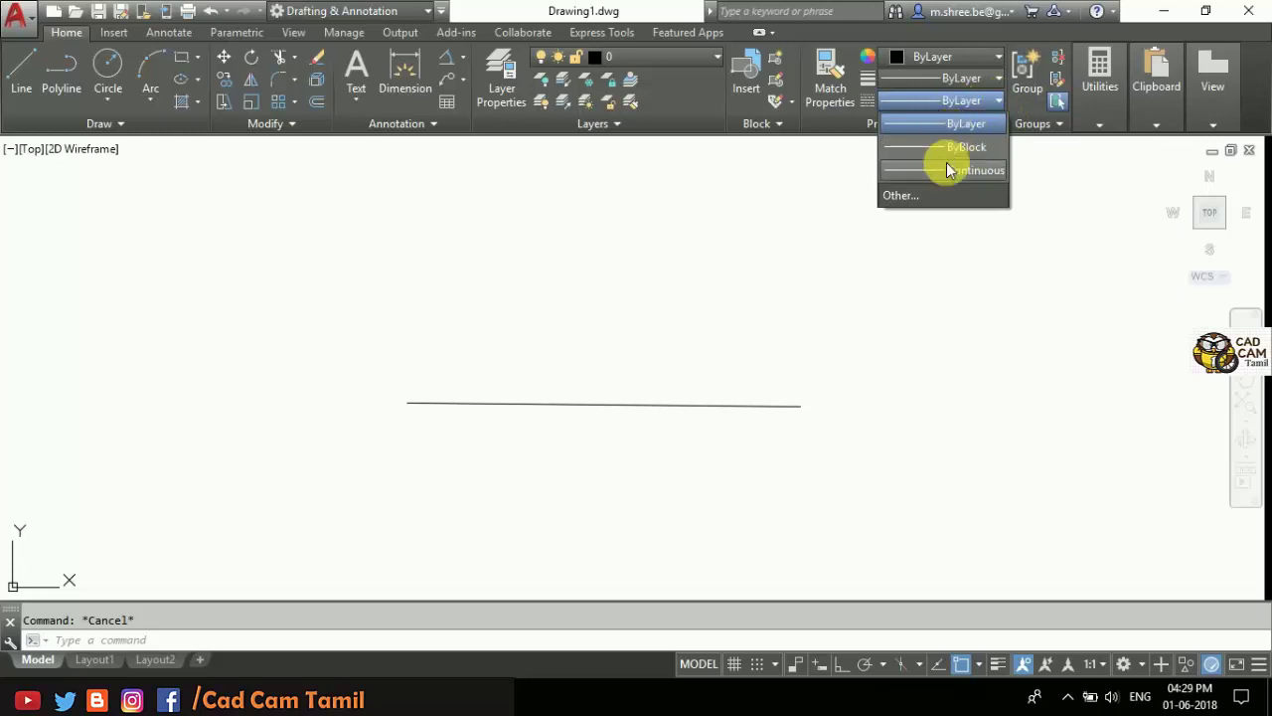
pyautogui.click(921, 197)
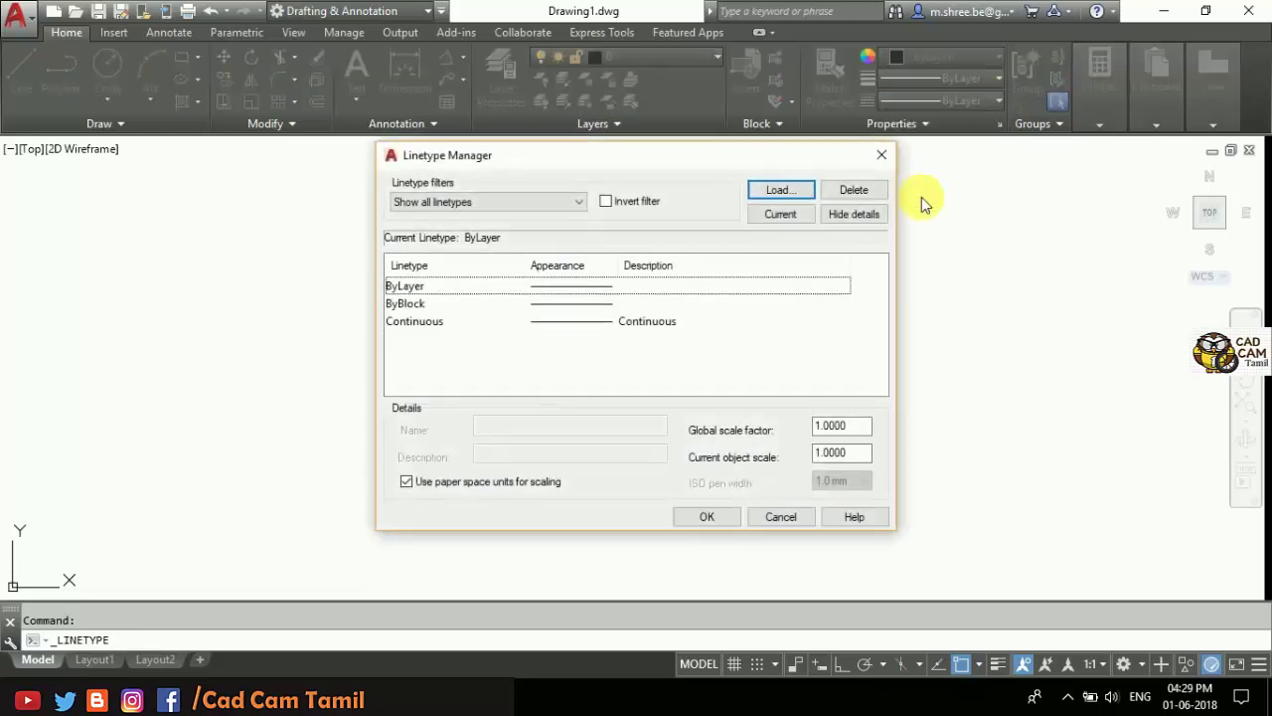
pyautogui.click(781, 190)
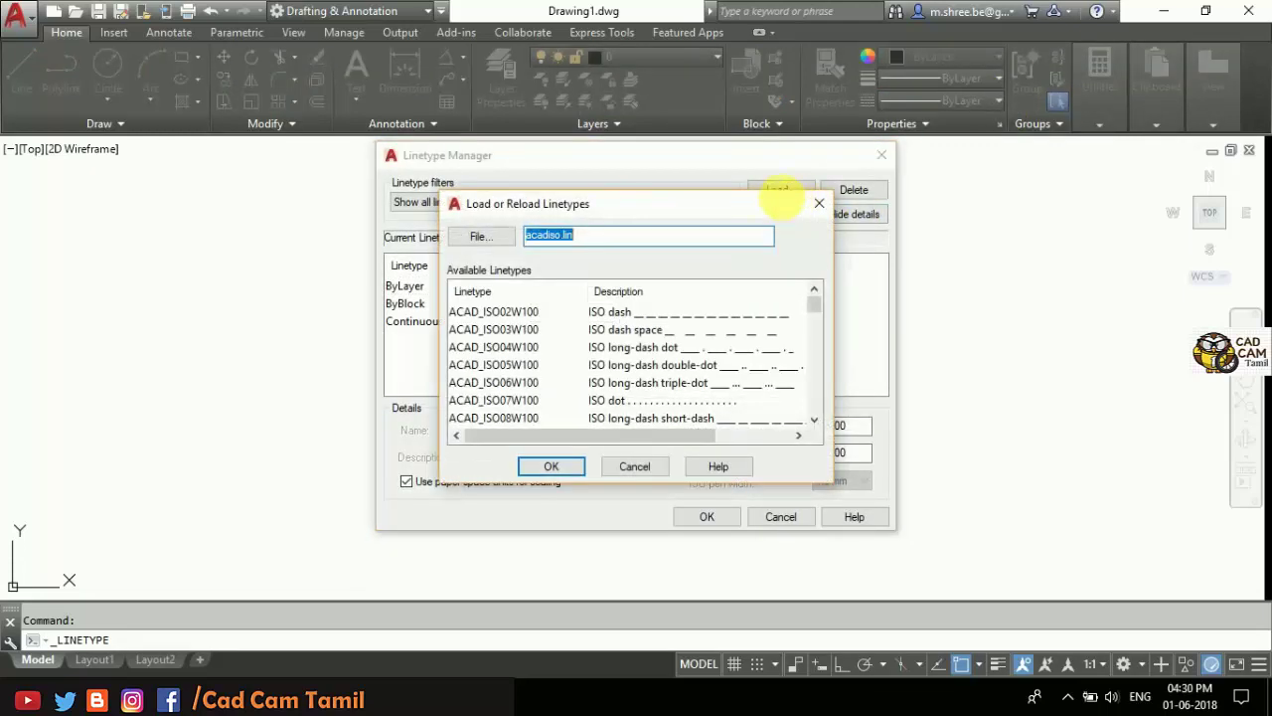
pyautogui.scroll(-1, 633, 398)
pyautogui.scroll(-1, 634, 398)
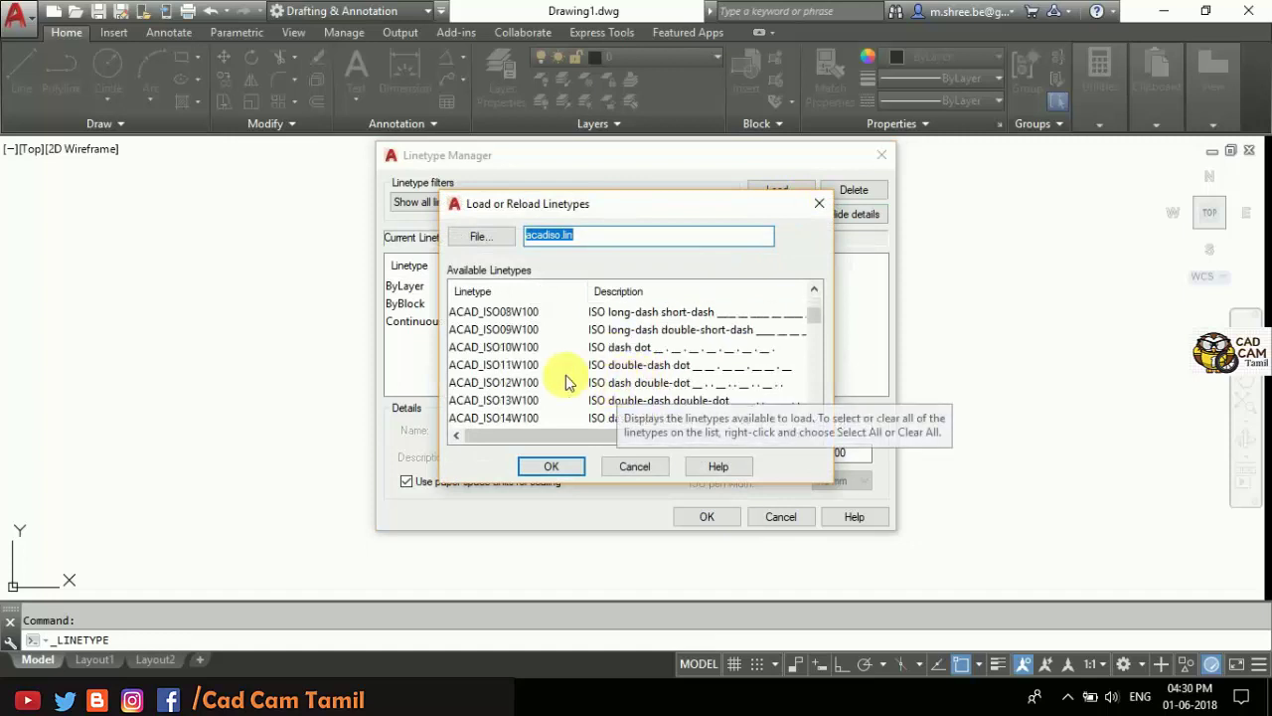
pyautogui.scroll(-2, 530, 383)
pyautogui.scroll(-1, 472, 370)
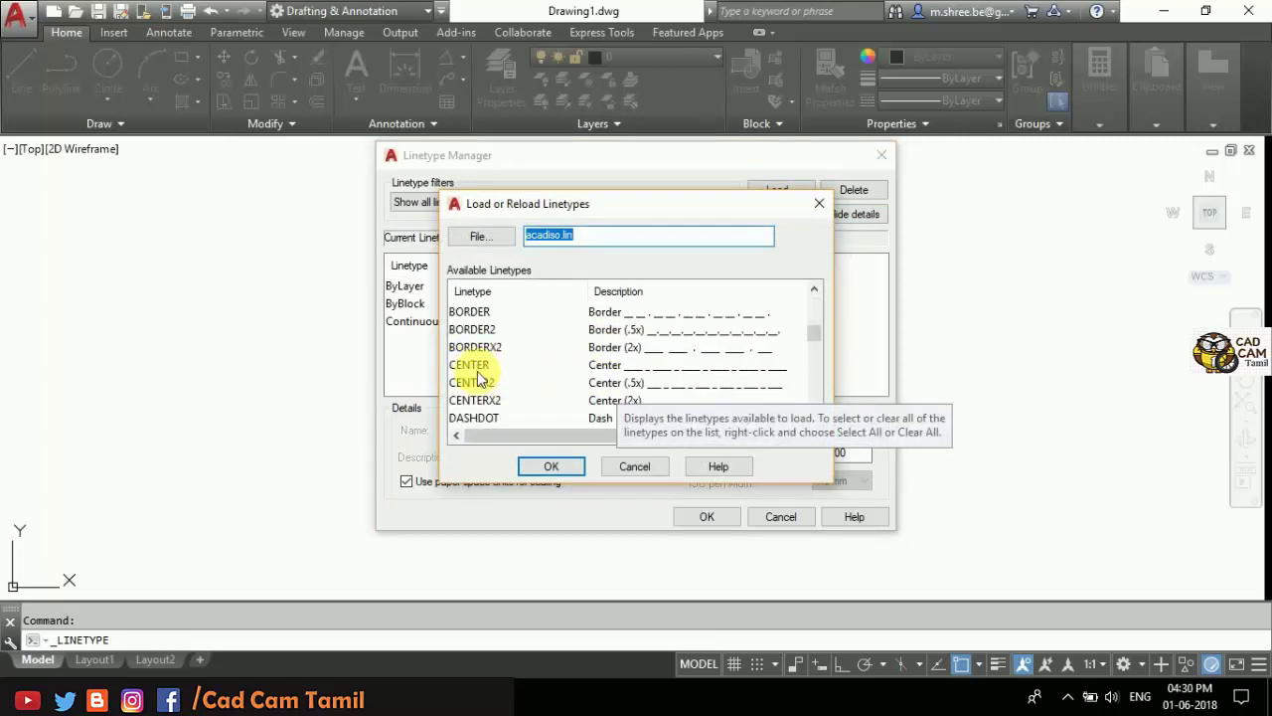
pyautogui.click(472, 366)
pyautogui.click(478, 384)
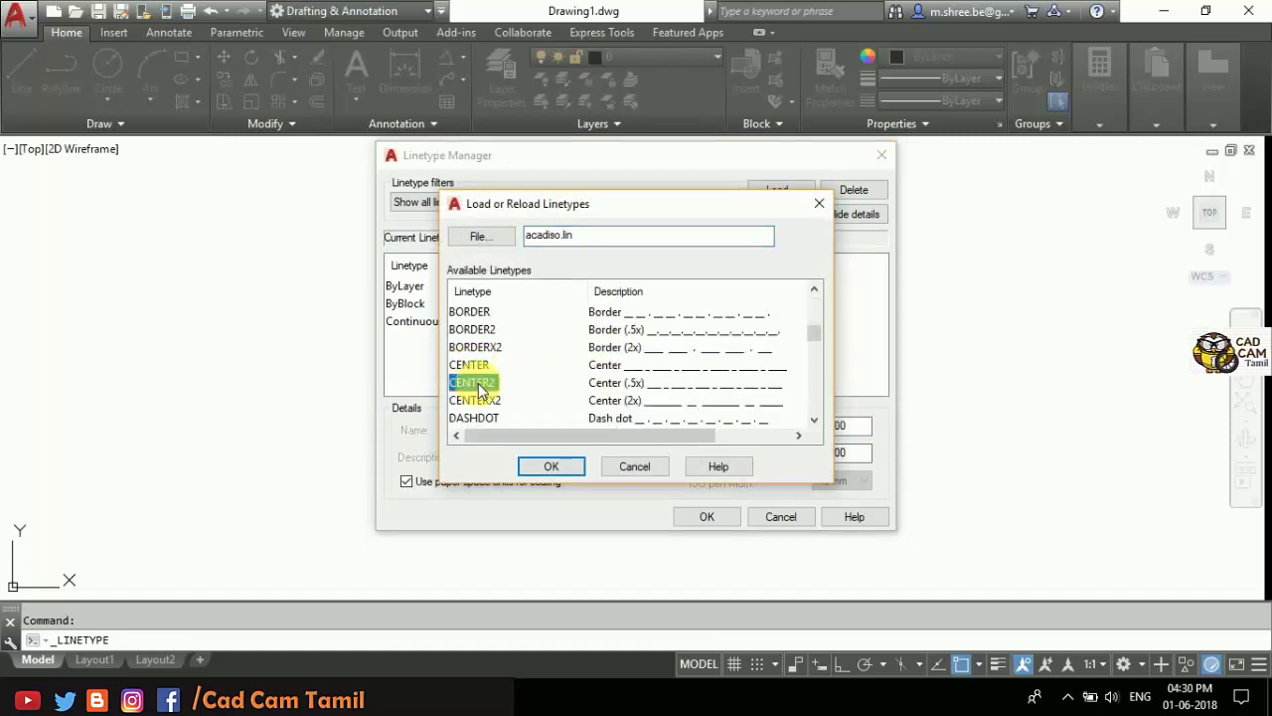
pyautogui.click(555, 465)
pyautogui.click(586, 328)
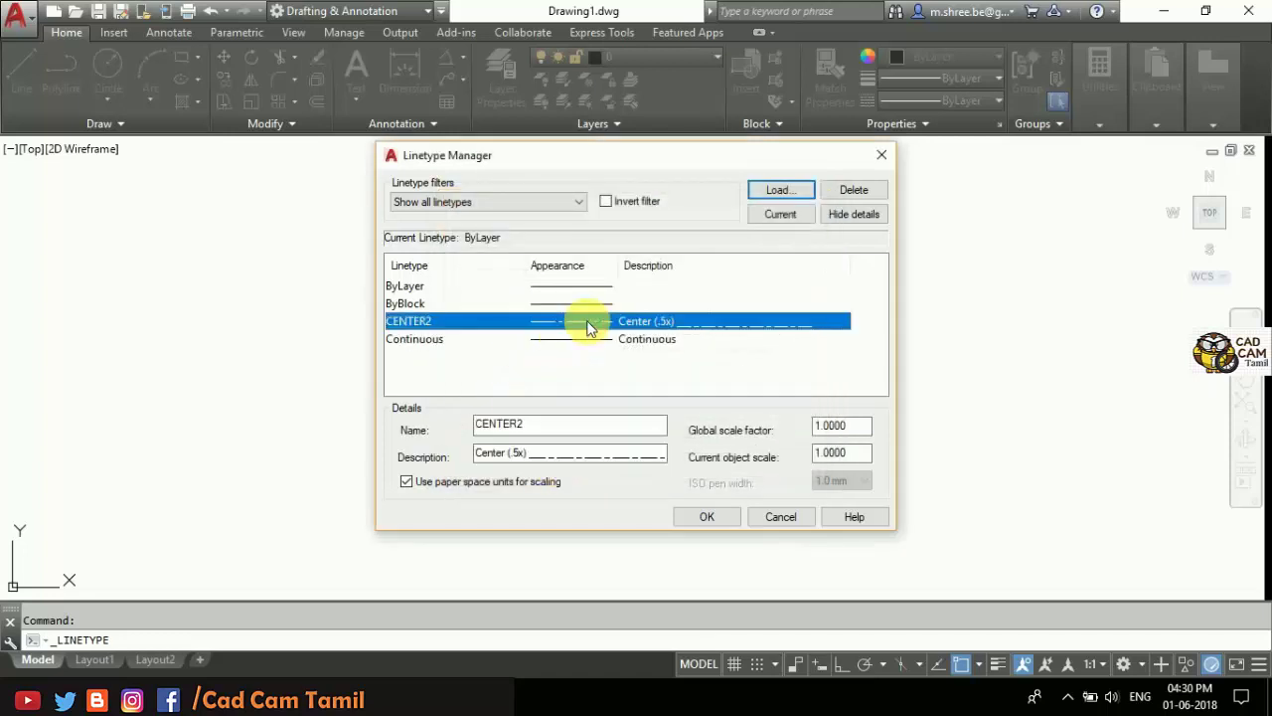
pyautogui.click(702, 516)
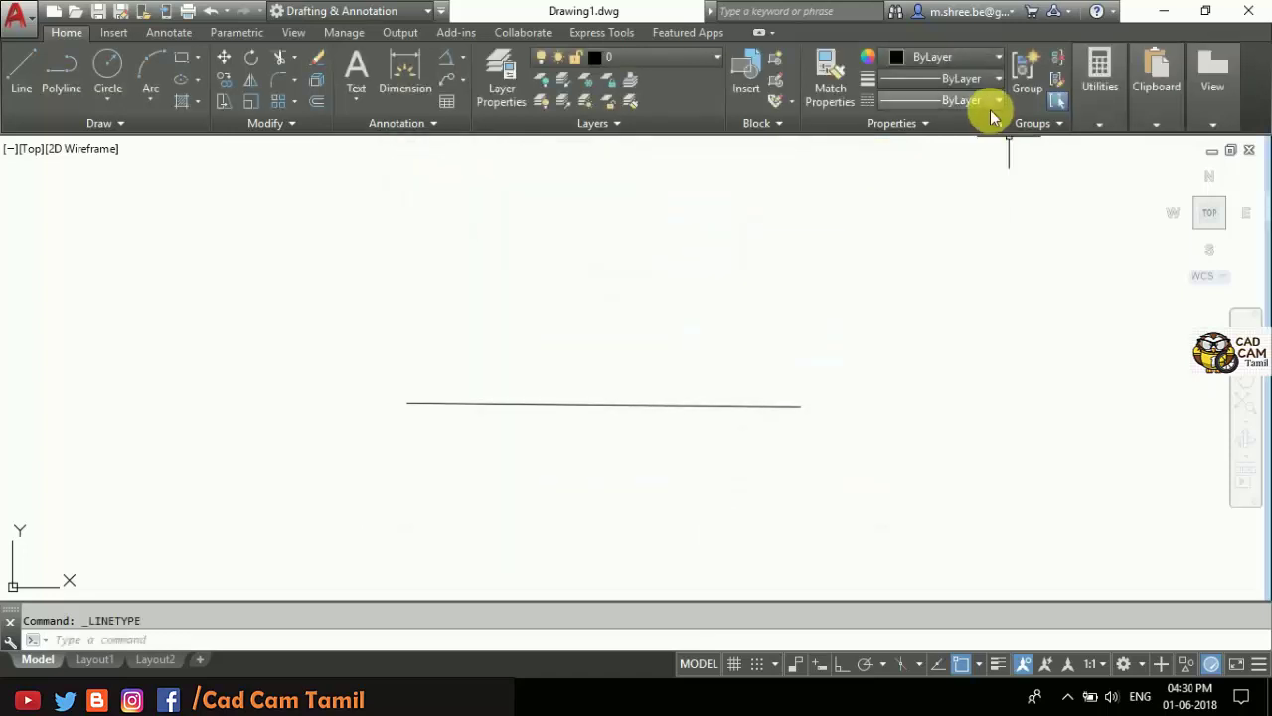
# Step: Apply the CENTER2 linetype to the 100-unit horizontal line
pyautogui.click(989, 102)
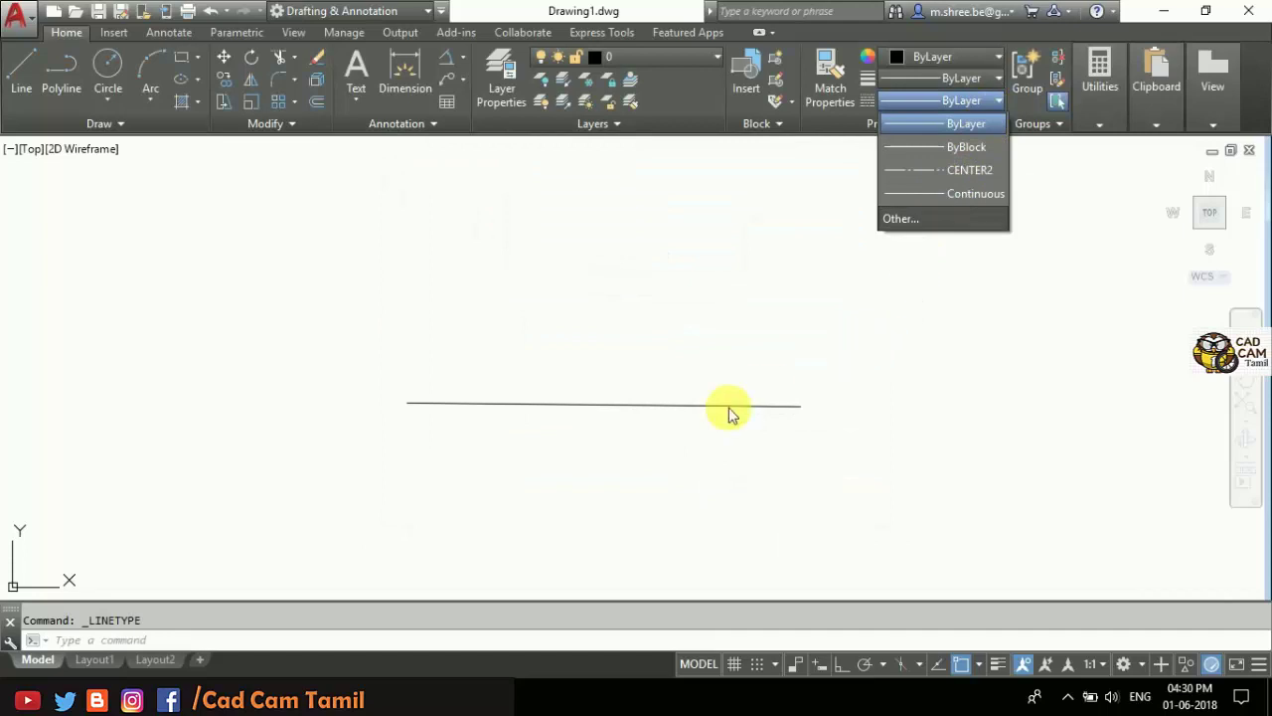
pyautogui.click(682, 406)
pyautogui.click(679, 405)
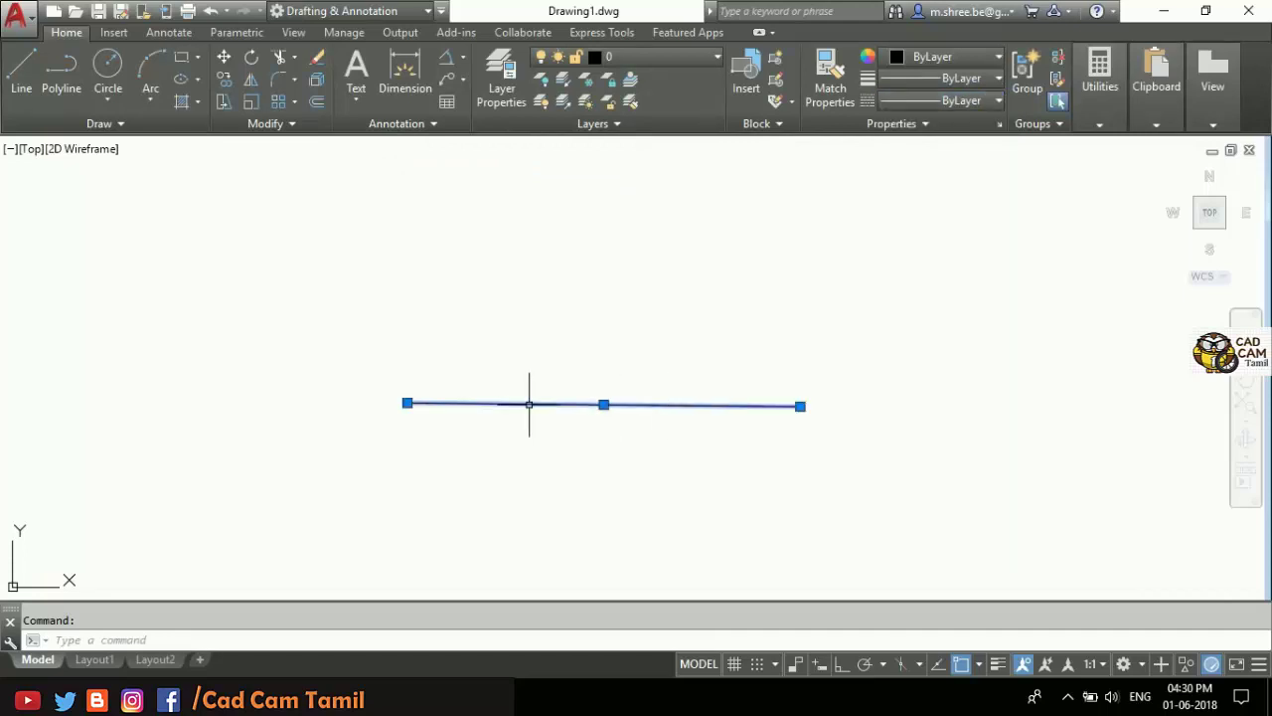
pyautogui.click(989, 103)
pyautogui.click(967, 172)
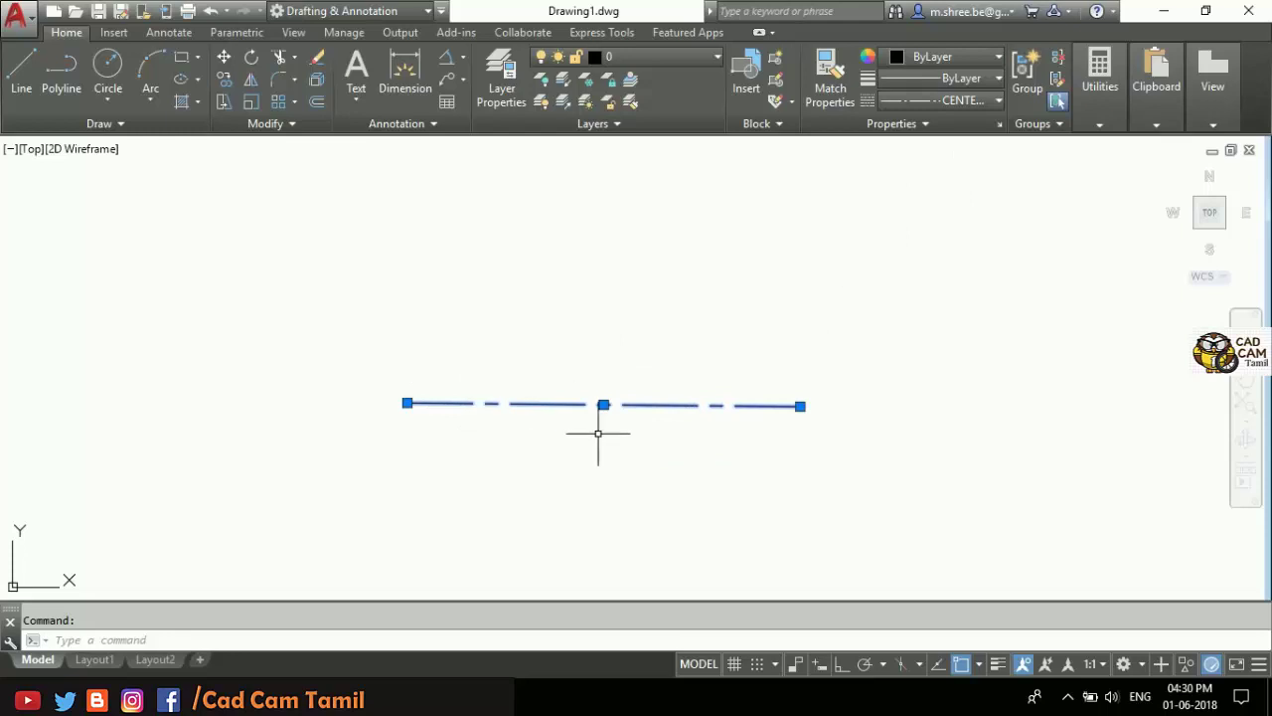
# Step: Set the global linetype scale factor to 0.5 in the Linetype Manager
pyautogui.click(996, 101)
pyautogui.click(922, 219)
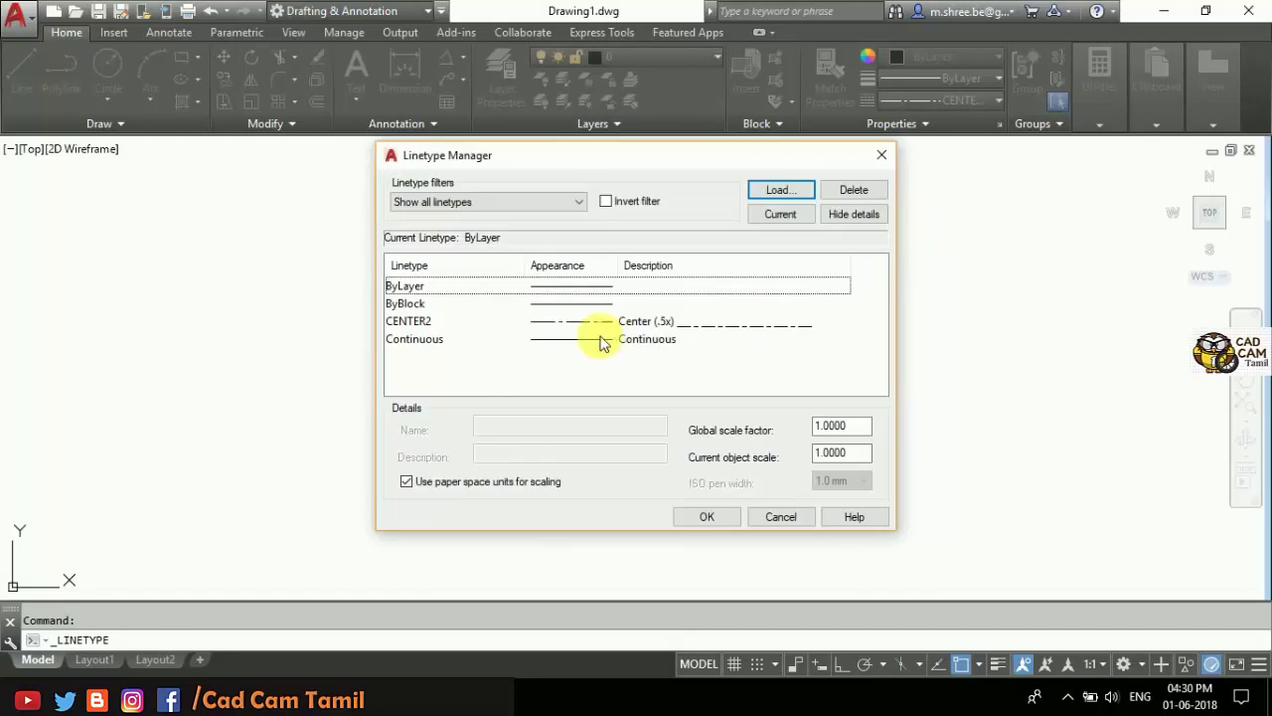
pyautogui.click(584, 321)
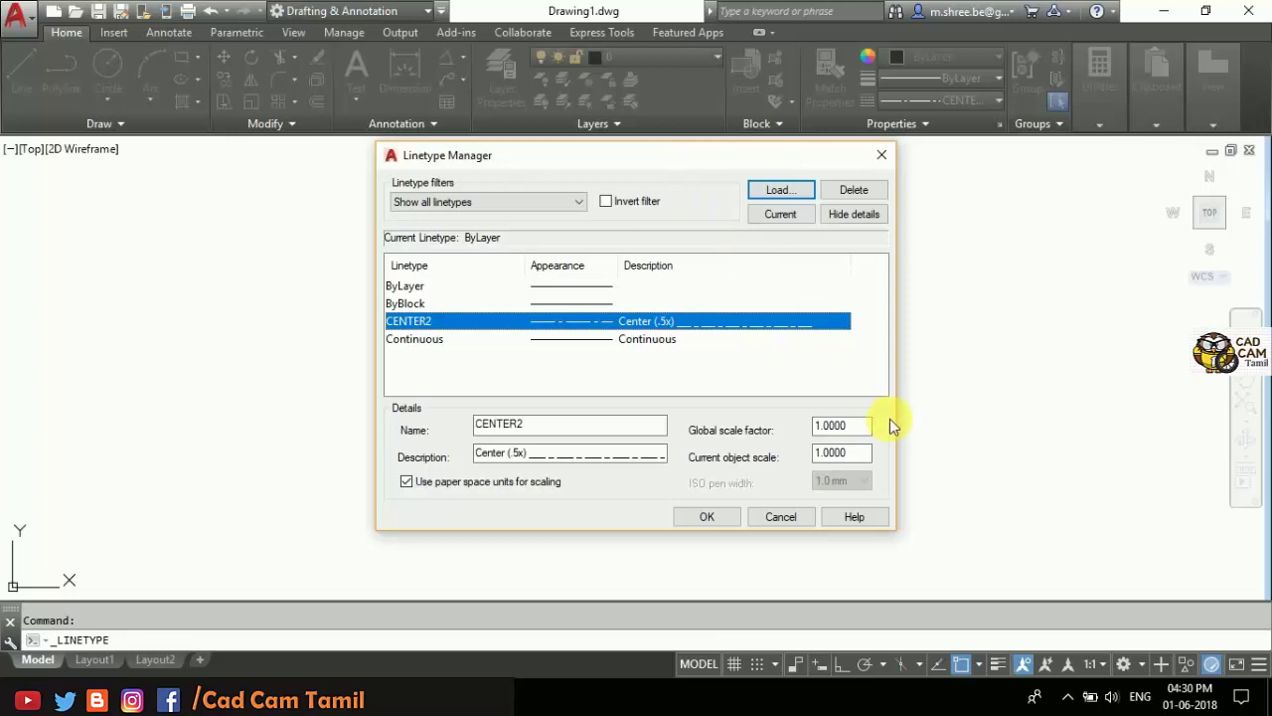
pyautogui.doubleClick(854, 427)
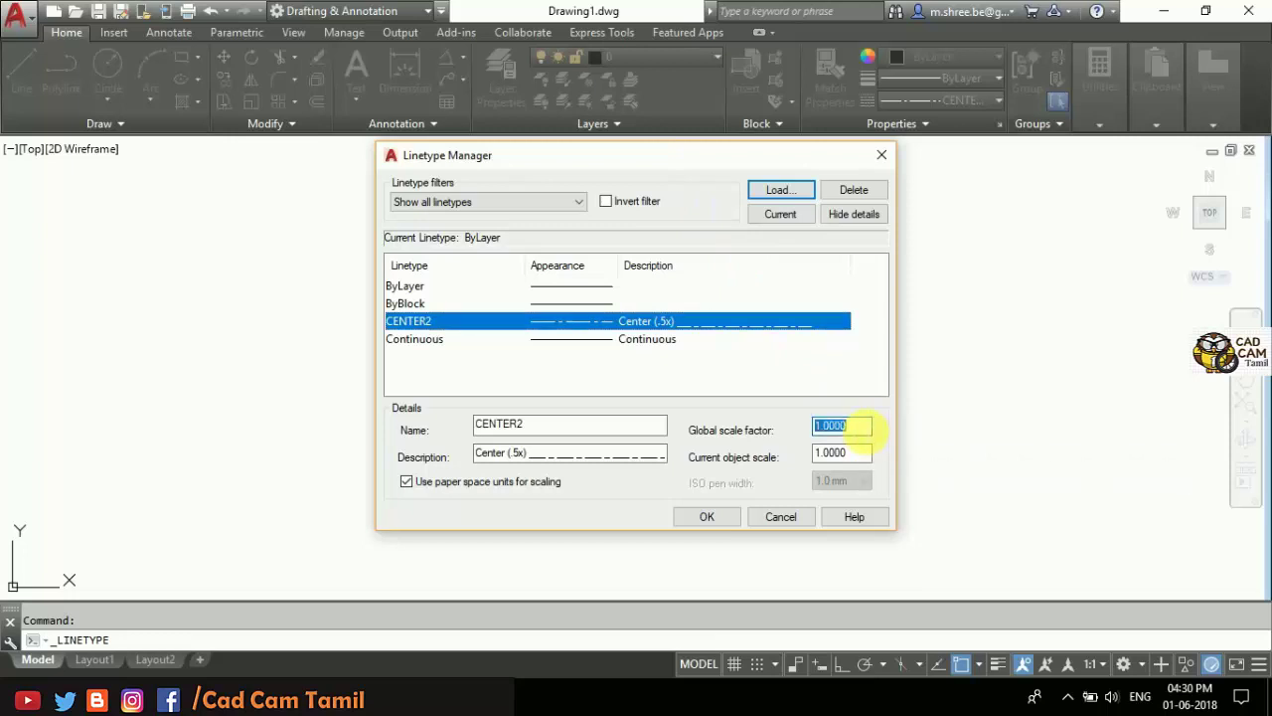
pyautogui.write('.5')
pyautogui.click(686, 517)
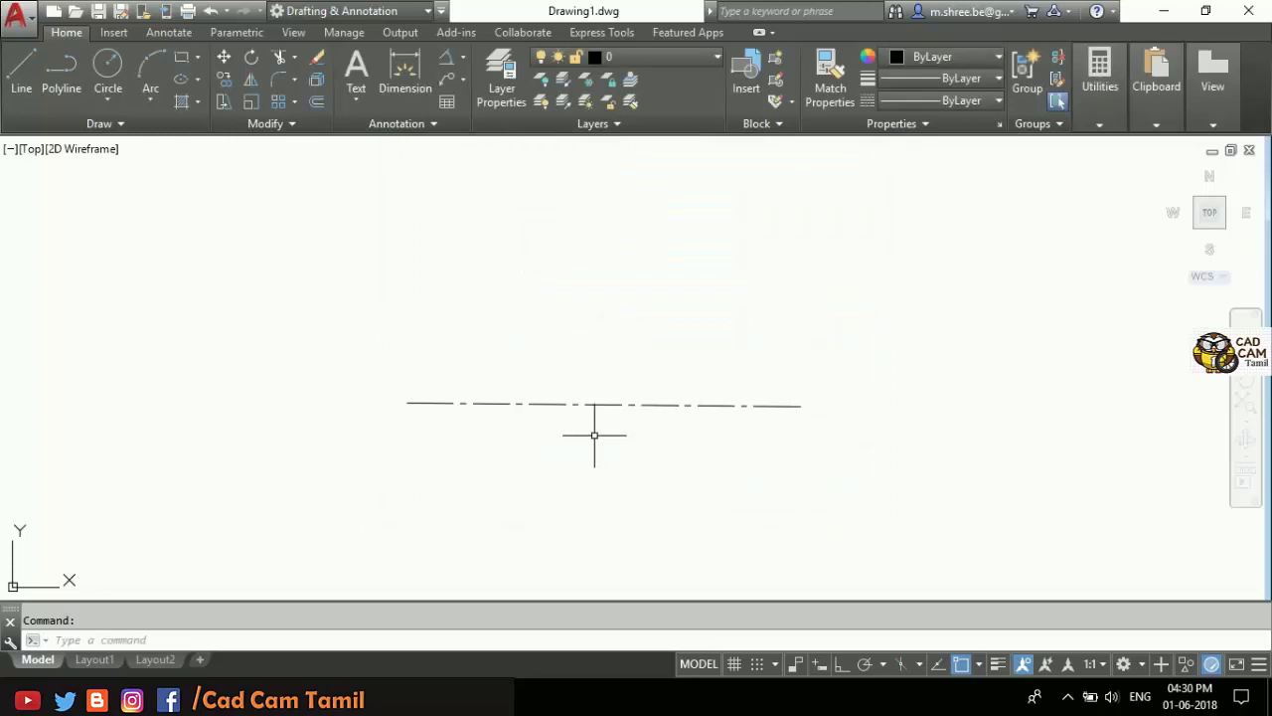
# Step: Change the global linetype scale factor from 0.5 to 0.2
pyautogui.click(654, 405)
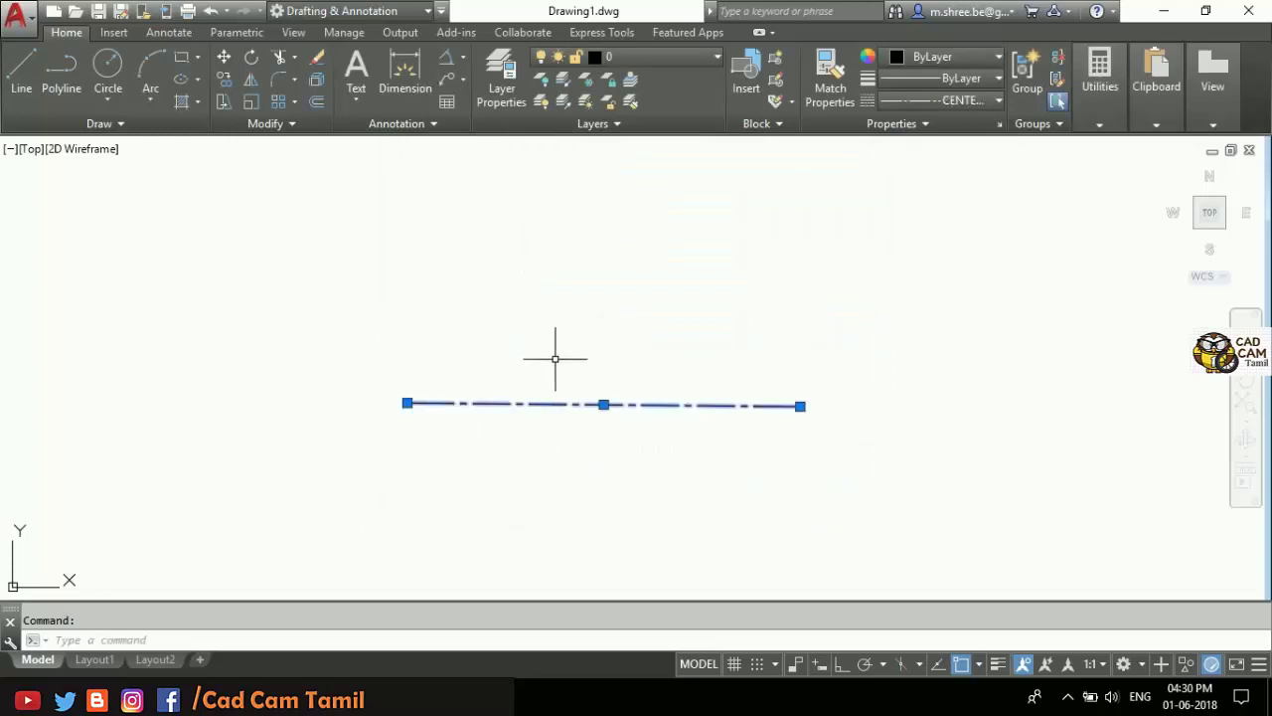
pyautogui.click(999, 100)
pyautogui.click(951, 215)
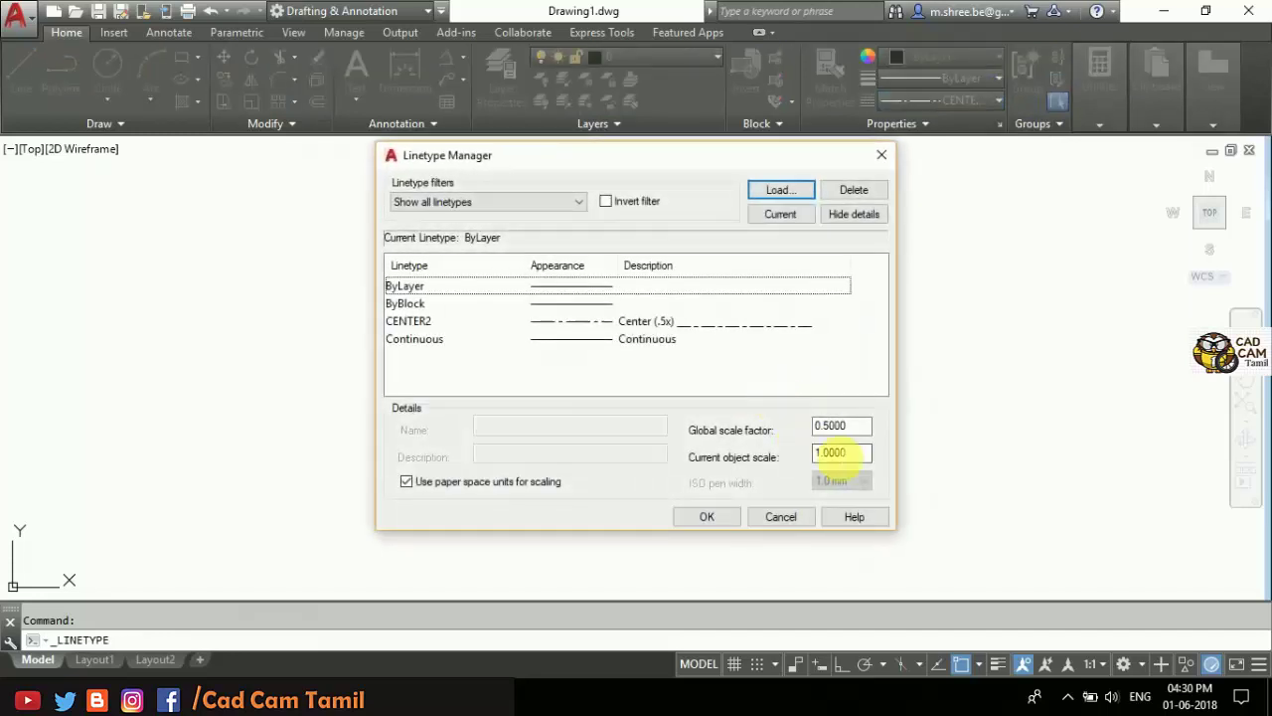
pyautogui.doubleClick(843, 425)
pyautogui.write('25')
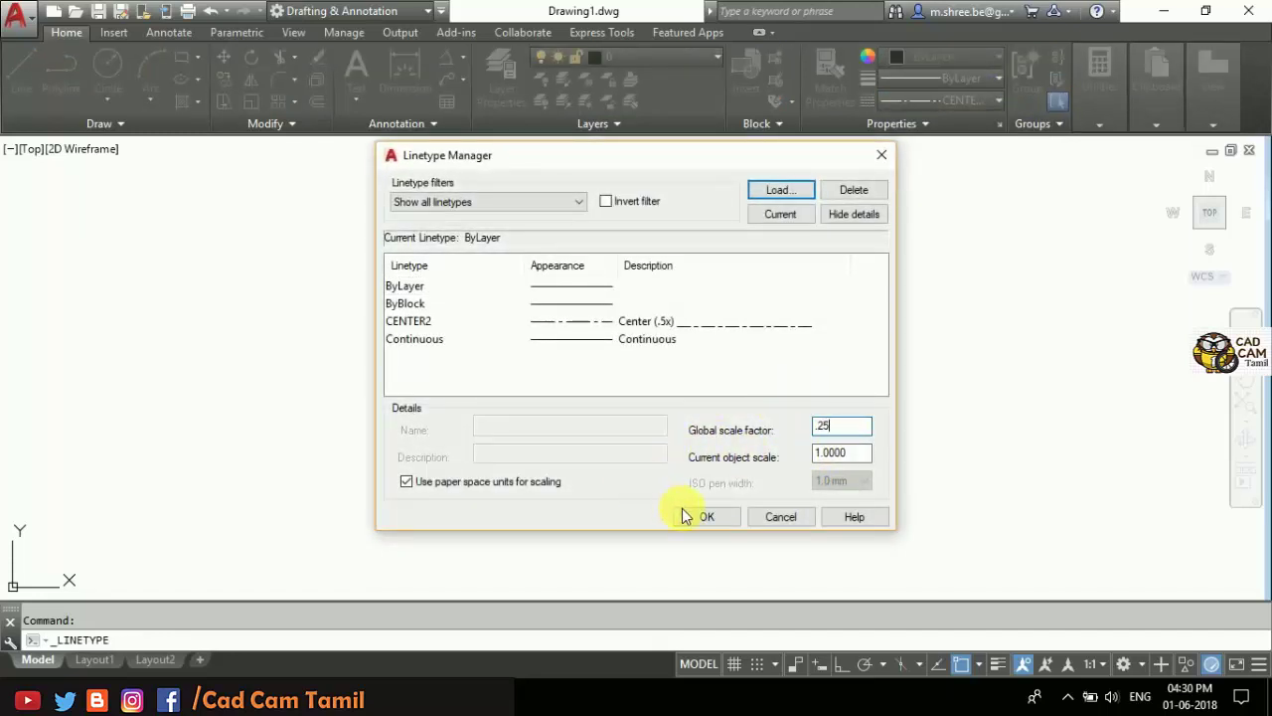
pyautogui.click(684, 516)
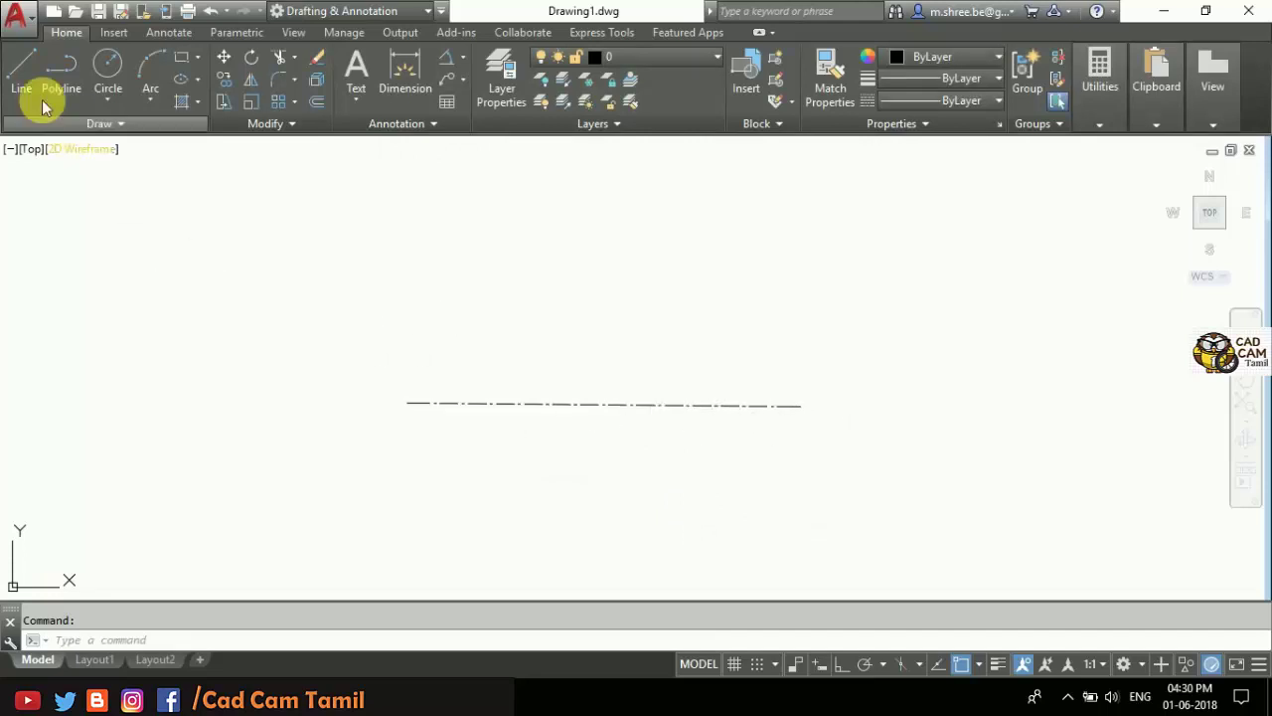
# Step: Check the Ex_13 reference, then draw a 30-unit vertical line up from the centerline's left end
pyautogui.click(117, 676)
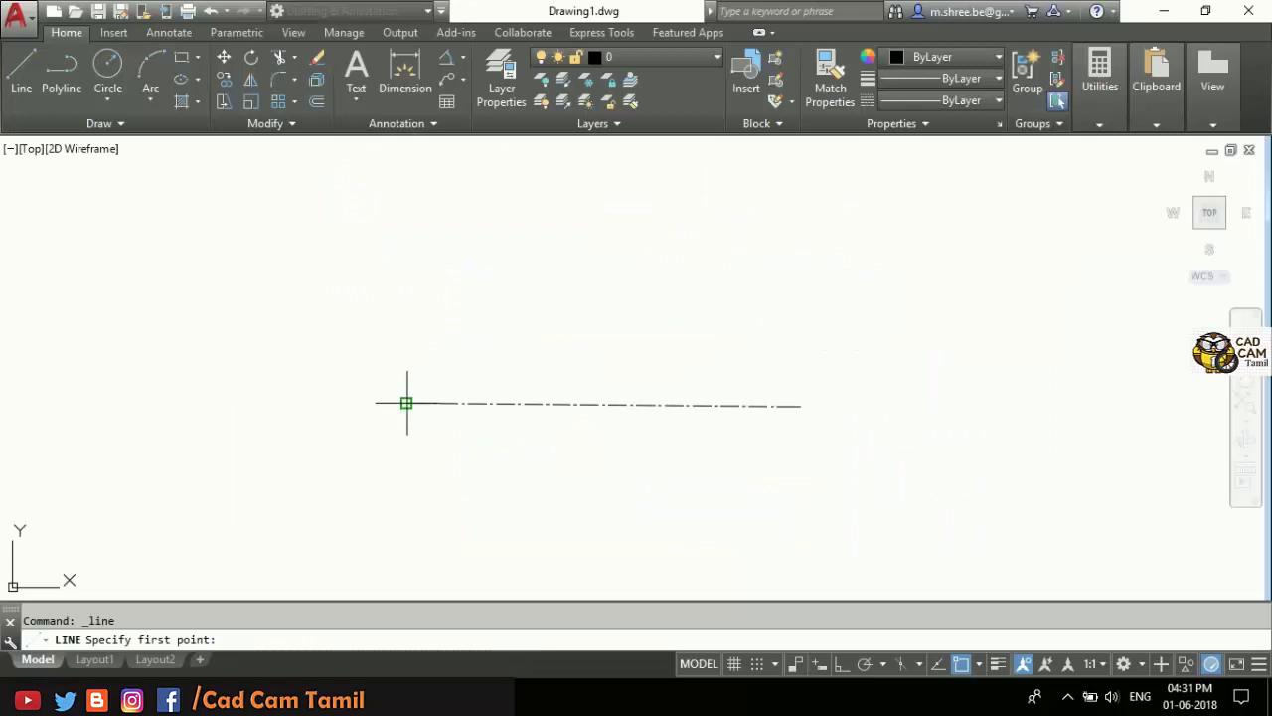
pyautogui.click(406, 403)
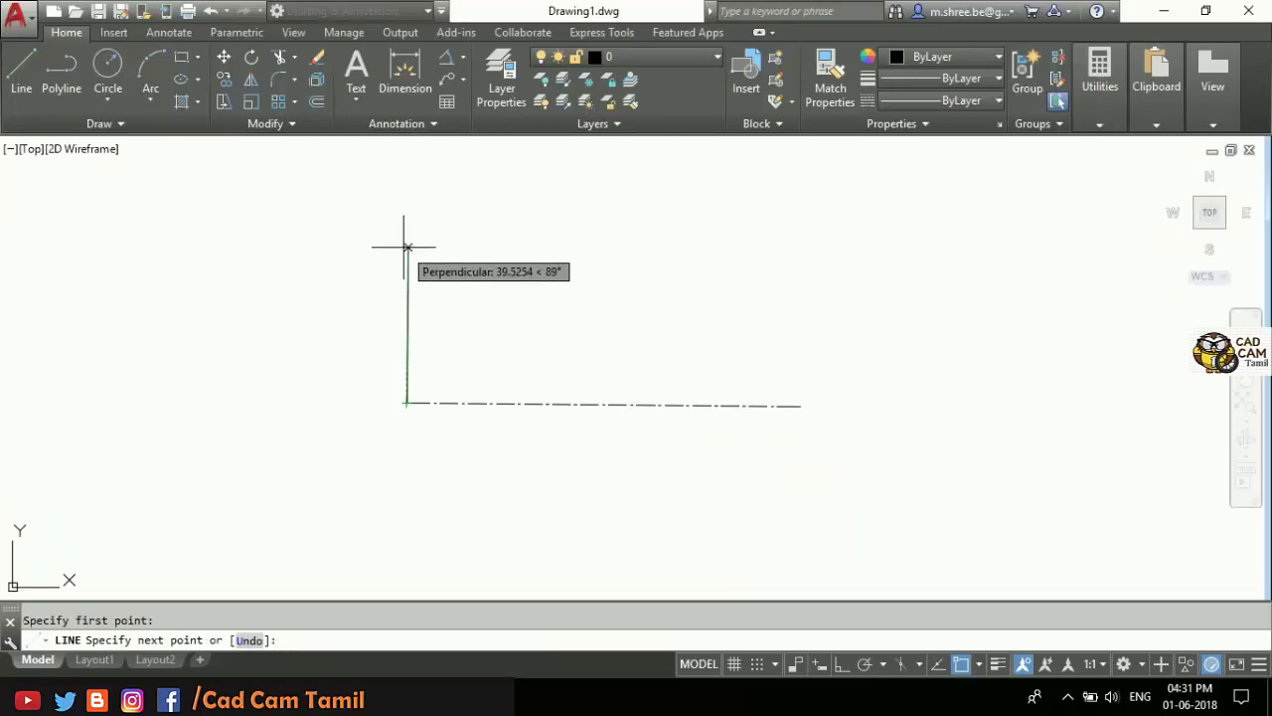
pyautogui.press('Return')
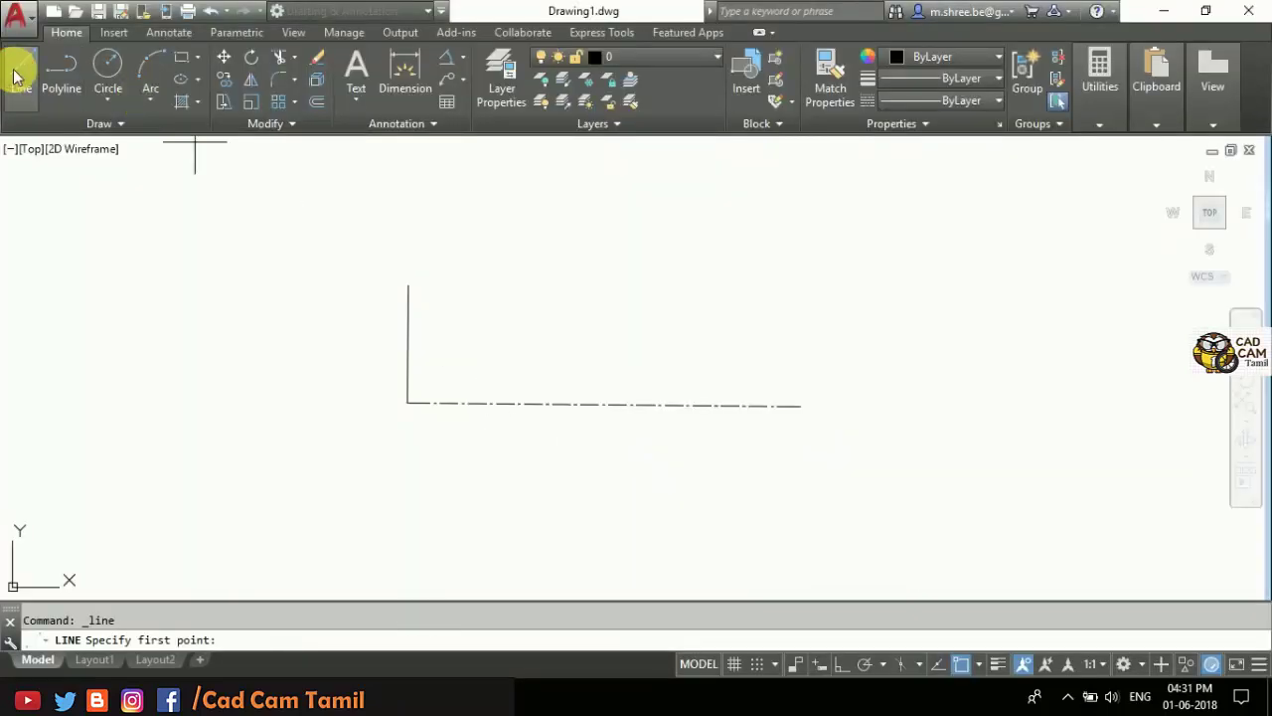
# Step: Draw the top horizontal edge from the vertical line's top, then view the reference again
pyautogui.click(407, 284)
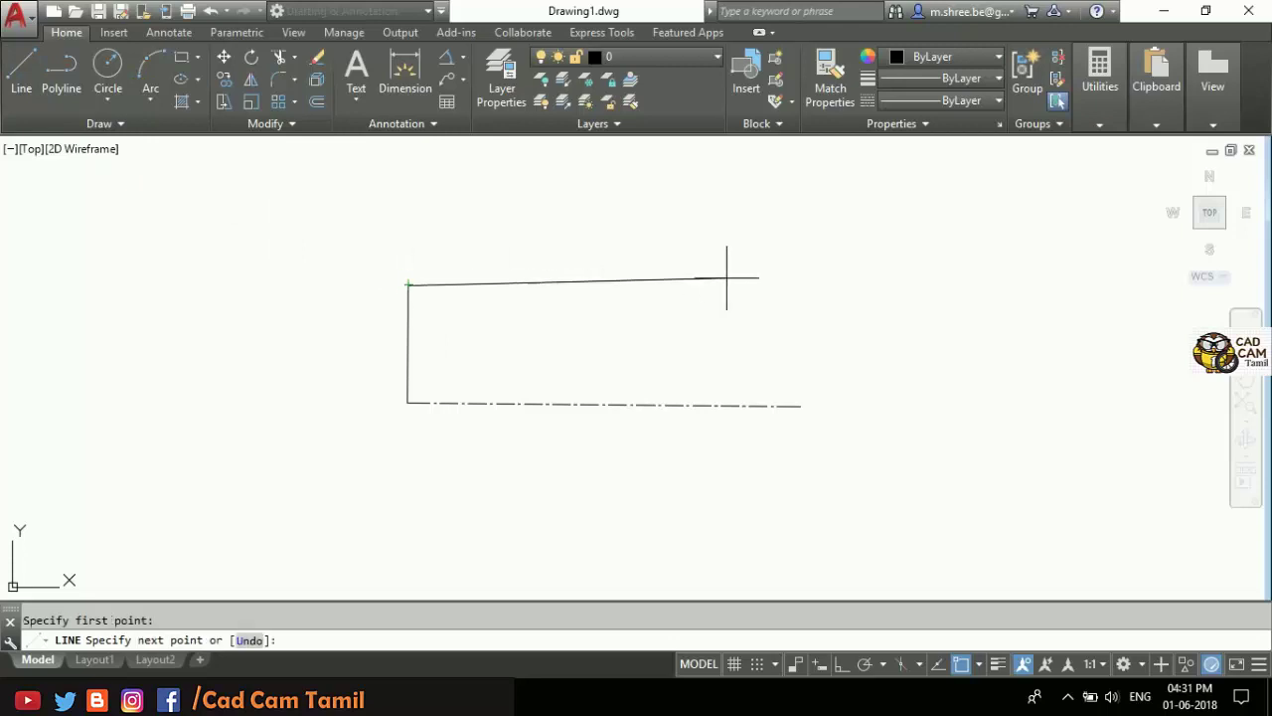
pyautogui.click(758, 288)
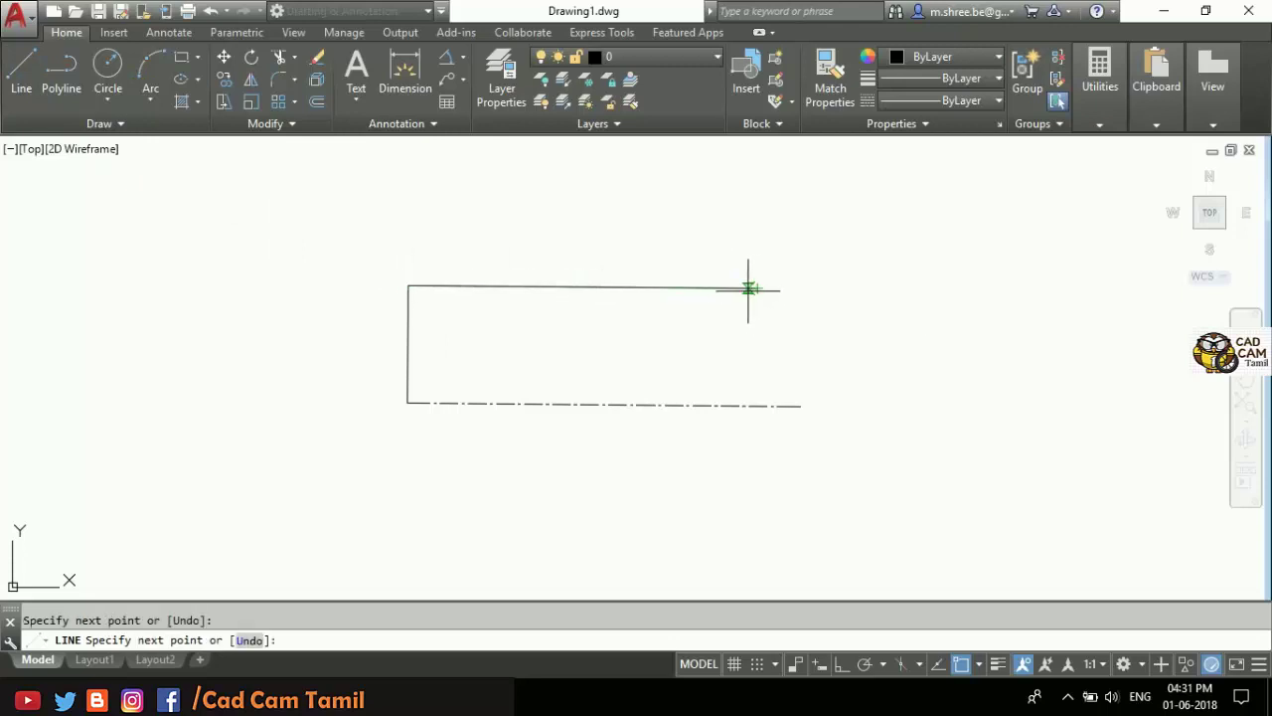
pyautogui.press('Return')
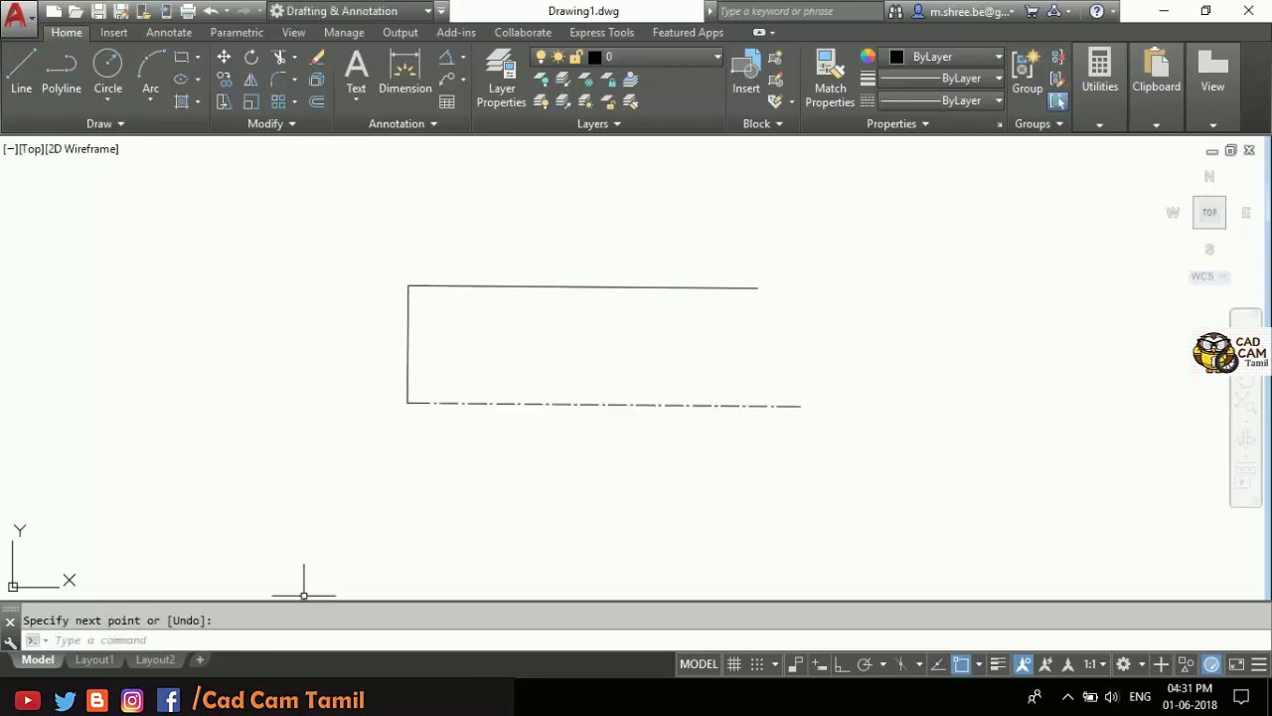
pyautogui.click(131, 681)
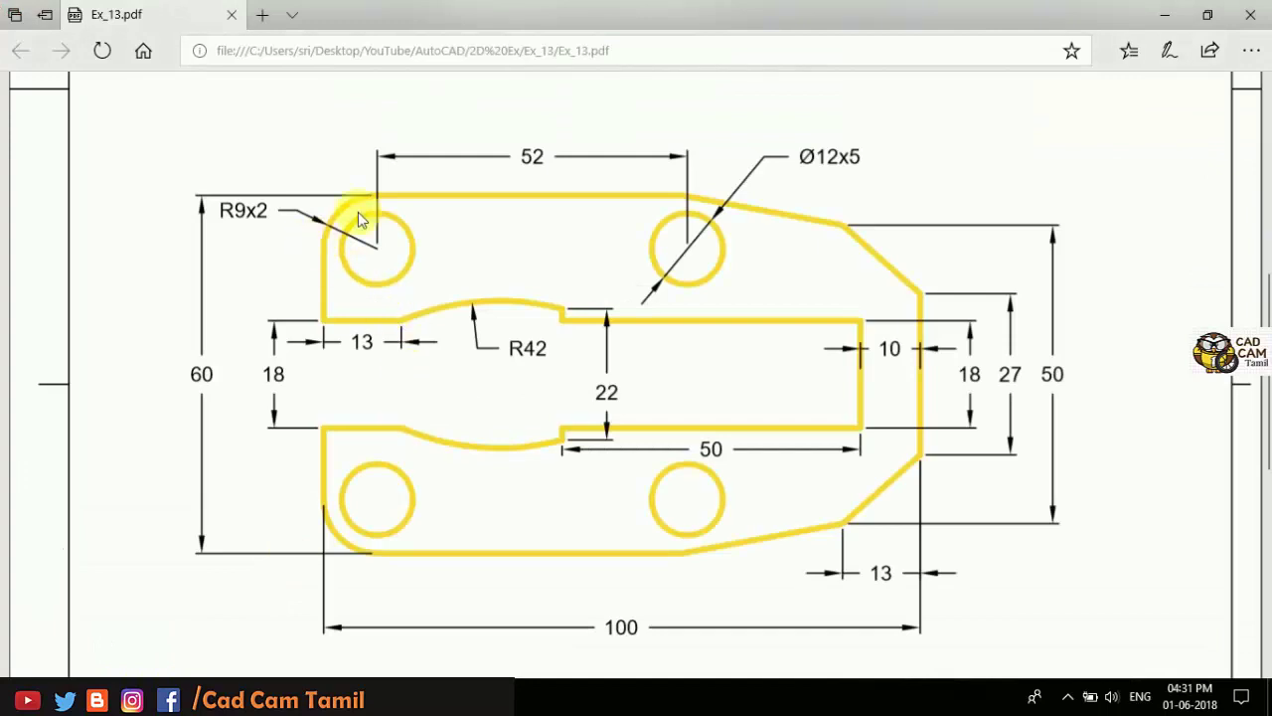
# Step: Fillet the left vertical and top edges with radius 9 to round the top-left corner
pyautogui.hotkey('alt', 'Tab')
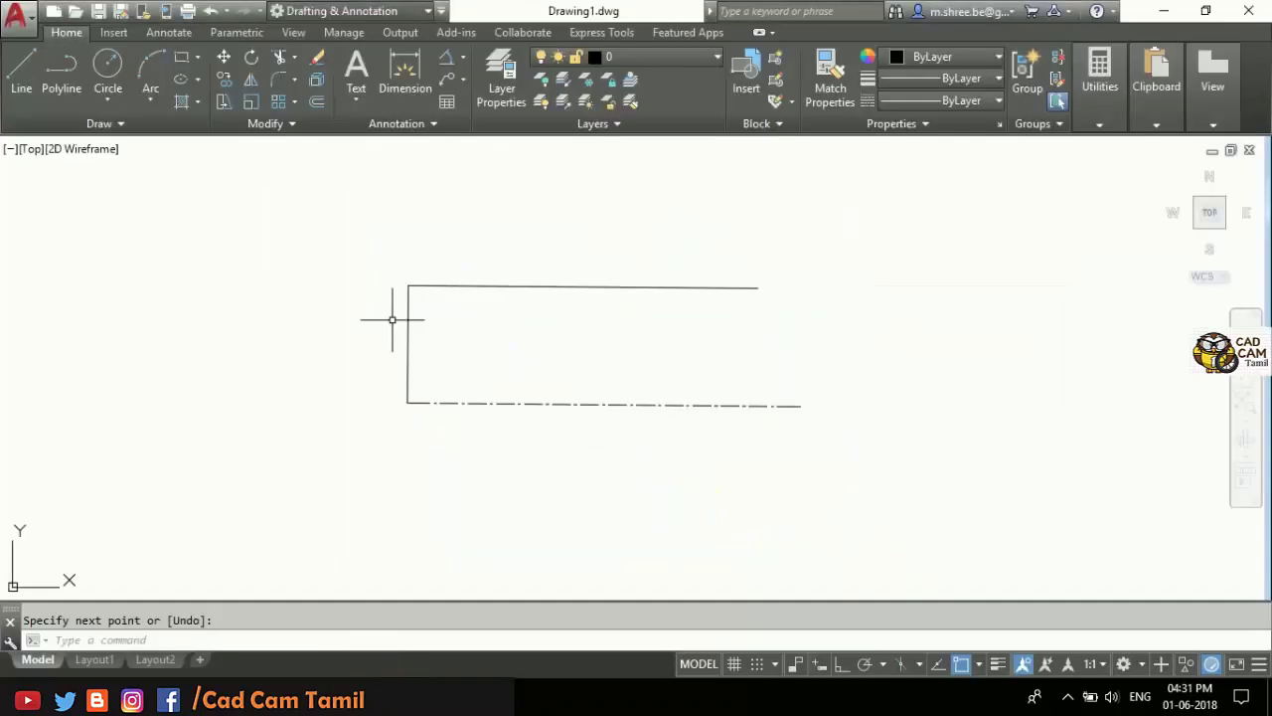
pyautogui.write('f')
pyautogui.press('Return')
pyautogui.click(357, 648)
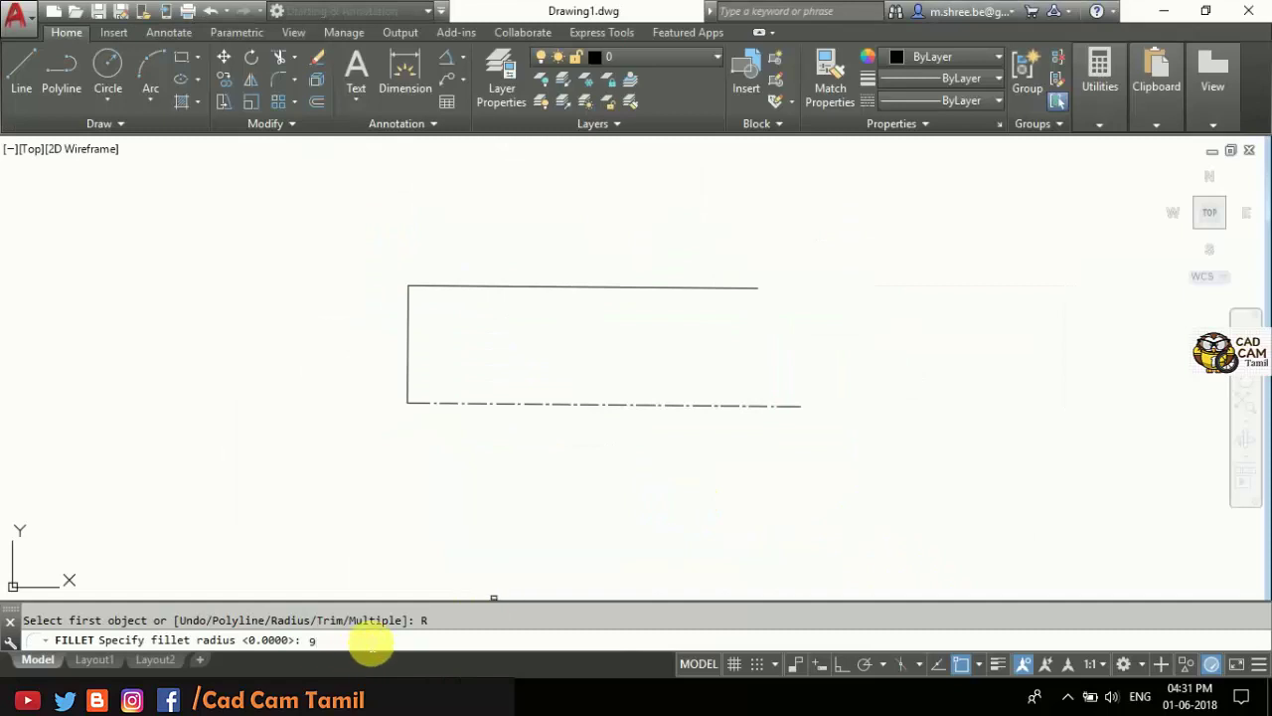
pyautogui.press('Return')
pyautogui.click(407, 332)
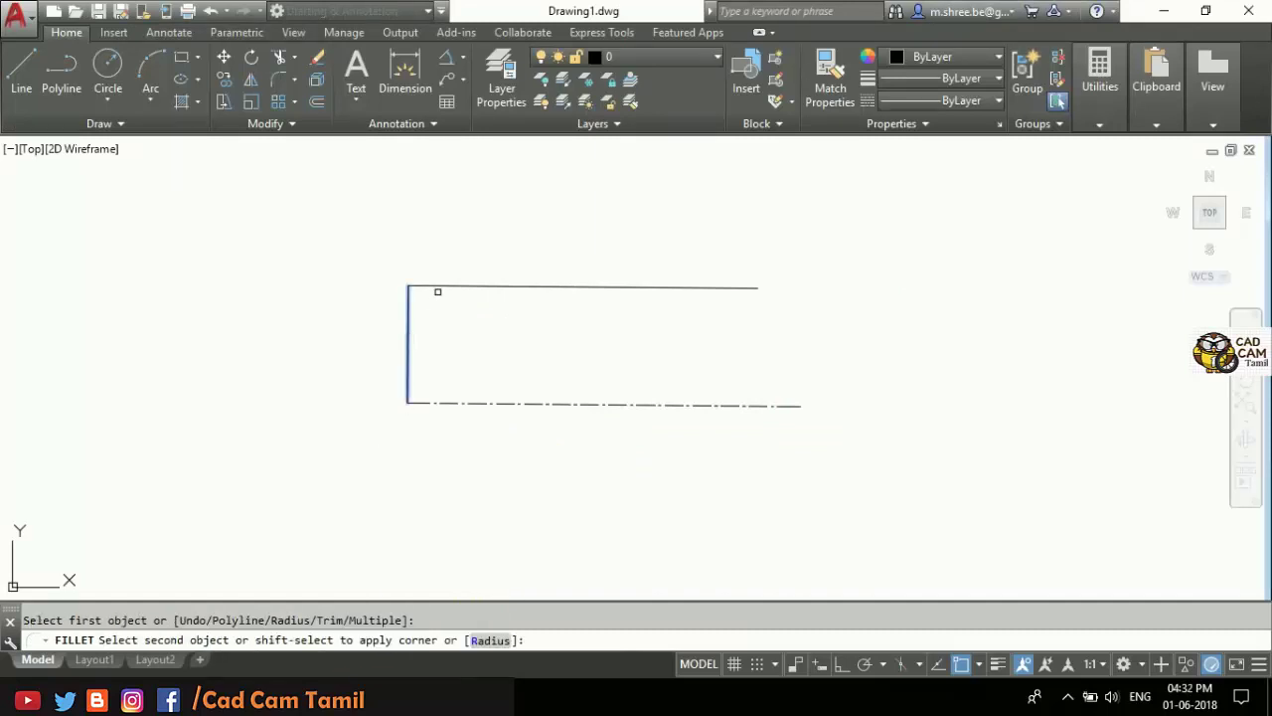
pyautogui.click(446, 285)
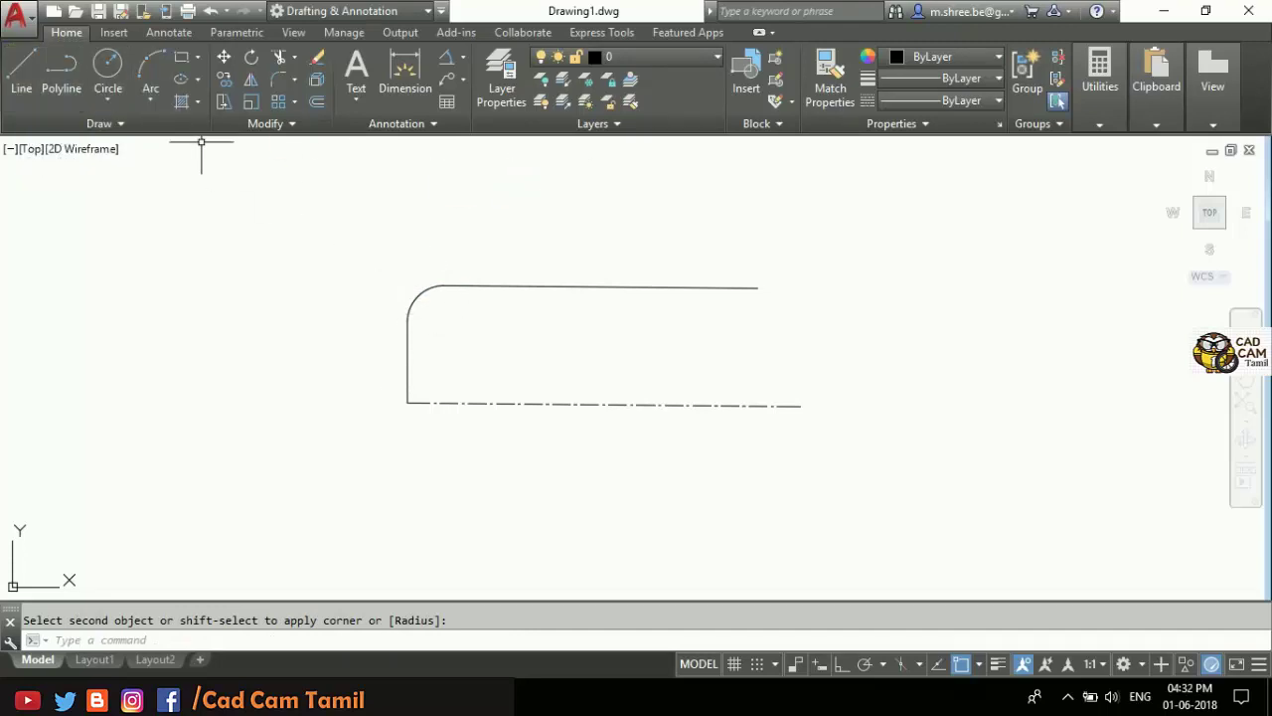
pyautogui.click(27, 83)
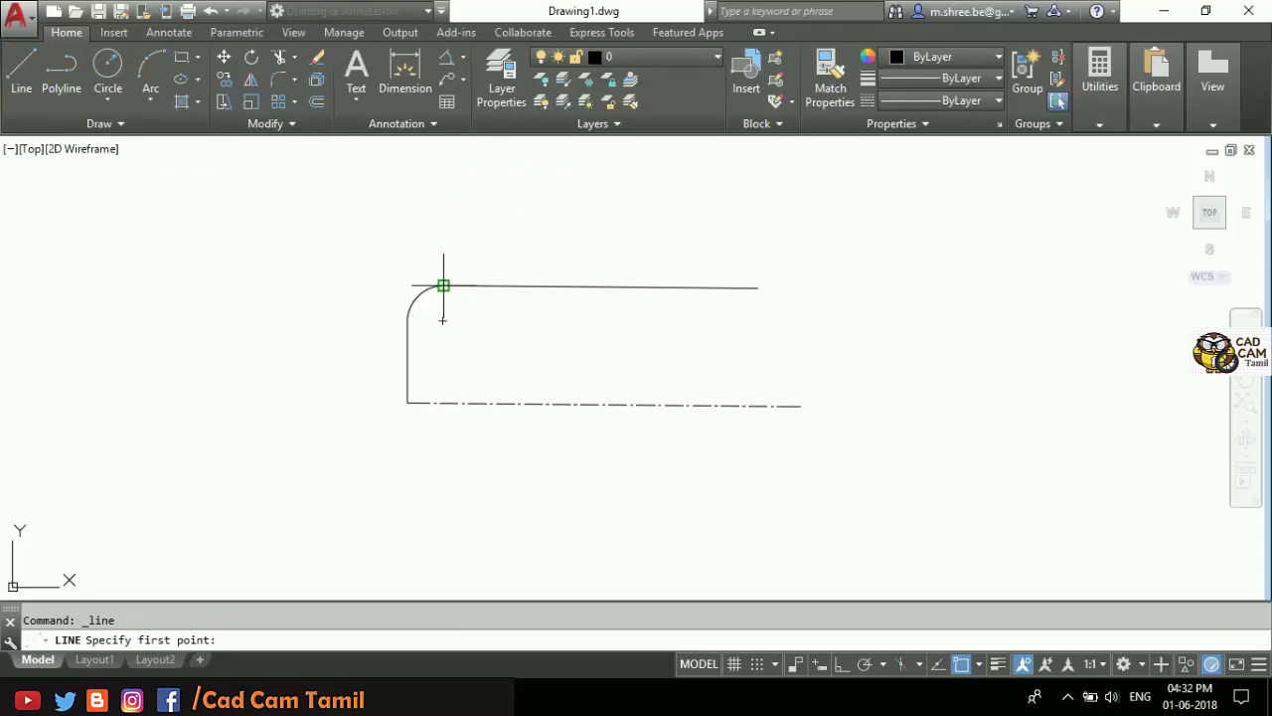
# Step: Delete the long top edge and draw a 52-unit top line from the fillet's end
pyautogui.press('Escape')
pyautogui.click(501, 286)
pyautogui.press('Delete')
pyautogui.click(23, 80)
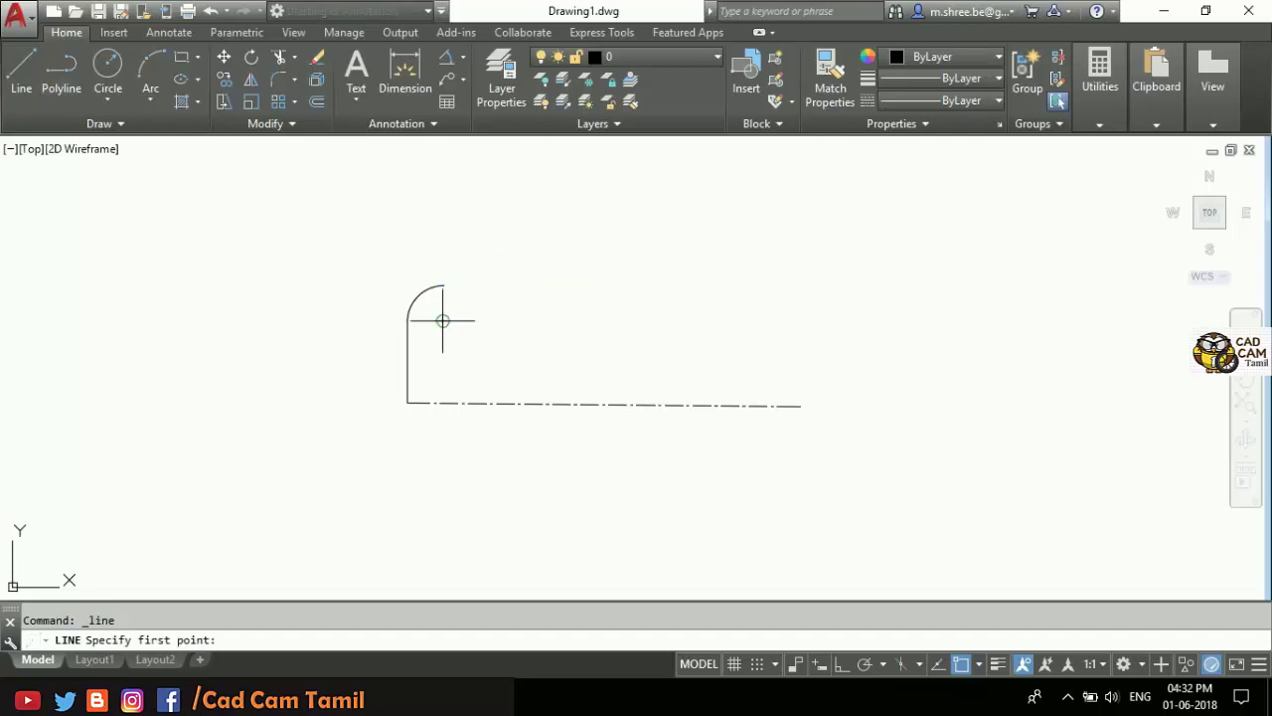
pyautogui.click(444, 285)
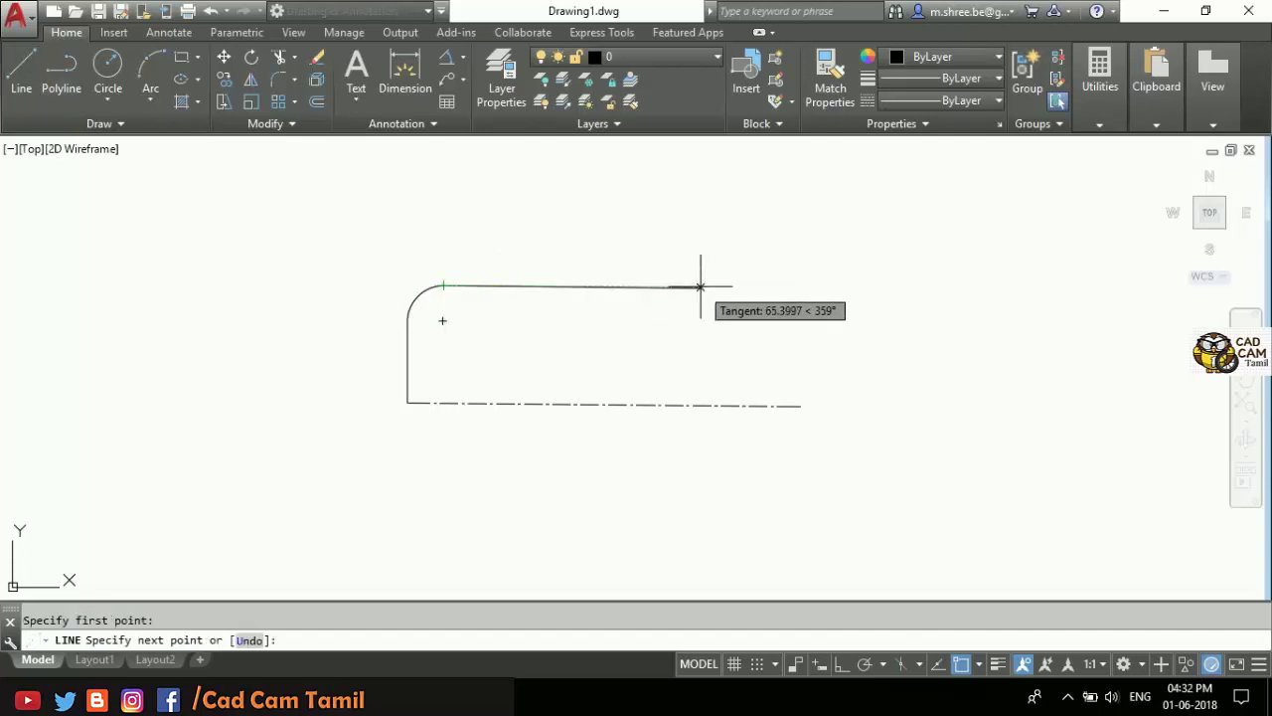
pyautogui.write('52')
pyautogui.press('Return')
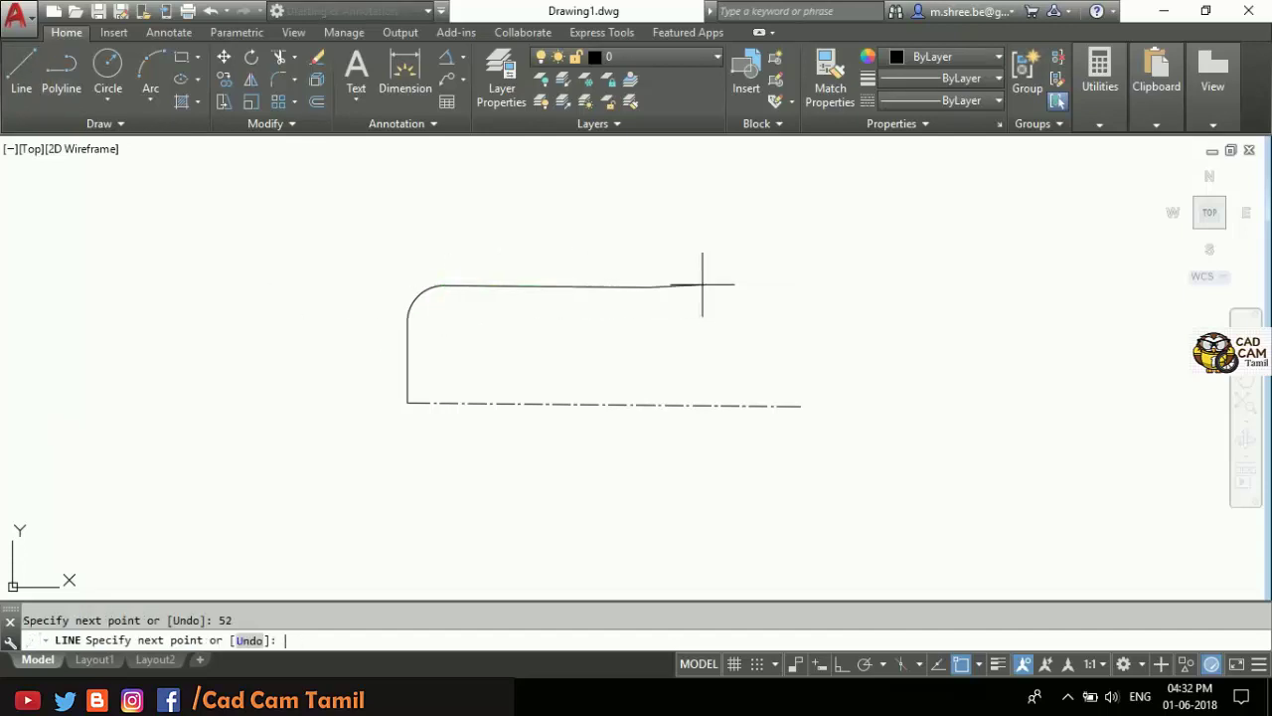
pyautogui.press('Return')
# Step: Check the Ø12x5 hole callout in the Ex_13 reference PDF
pyautogui.click(128, 676)
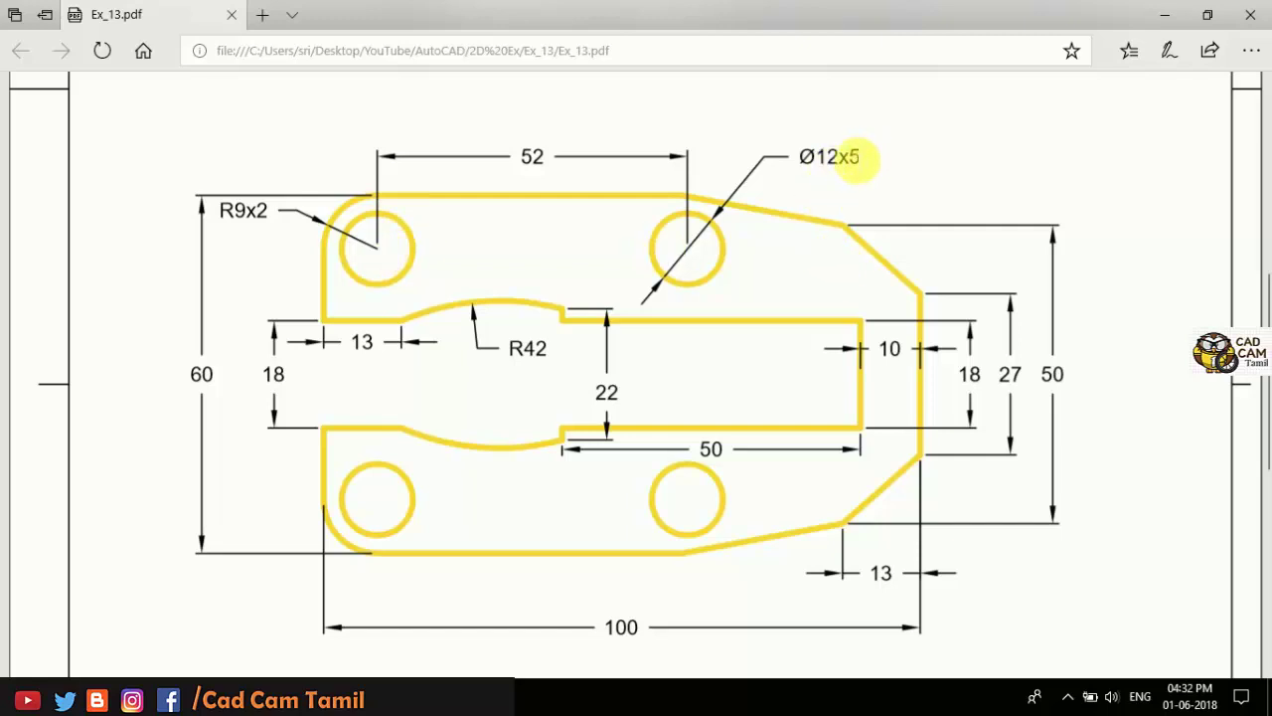
pyautogui.moveTo(853, 157); pyautogui.dragTo(857, 159)
pyautogui.click(852, 159)
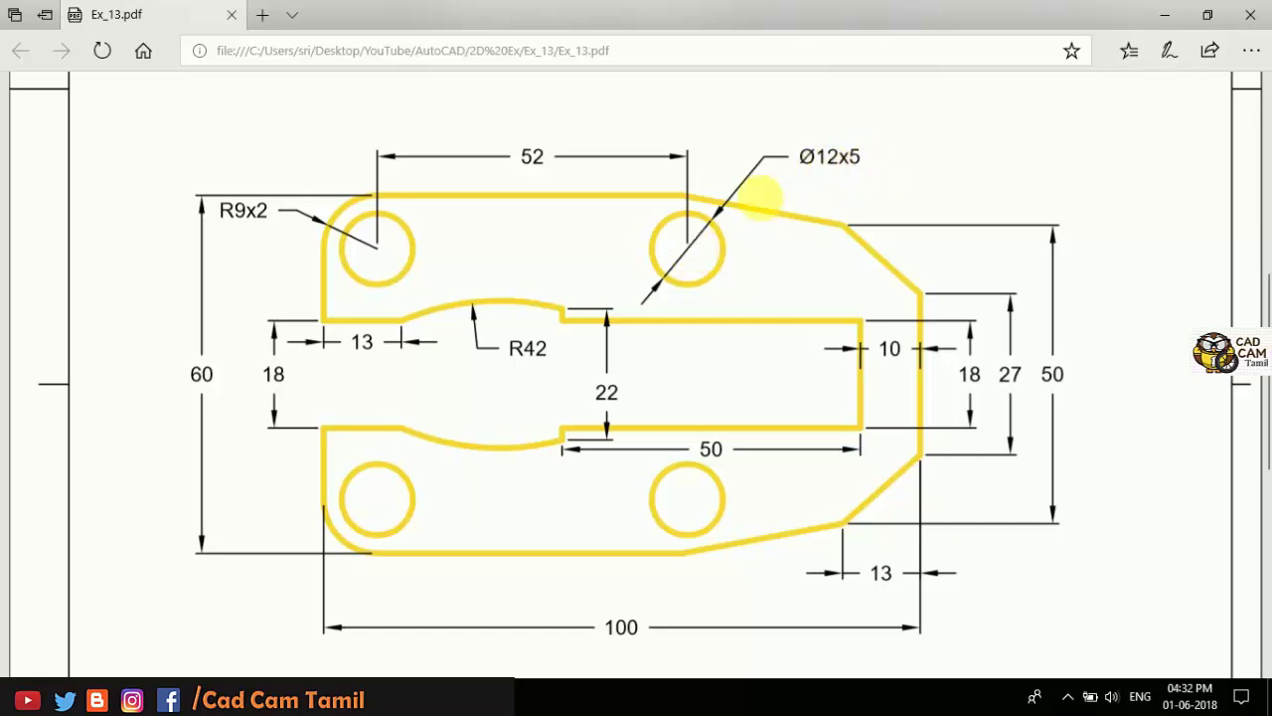
pyautogui.click(377, 671)
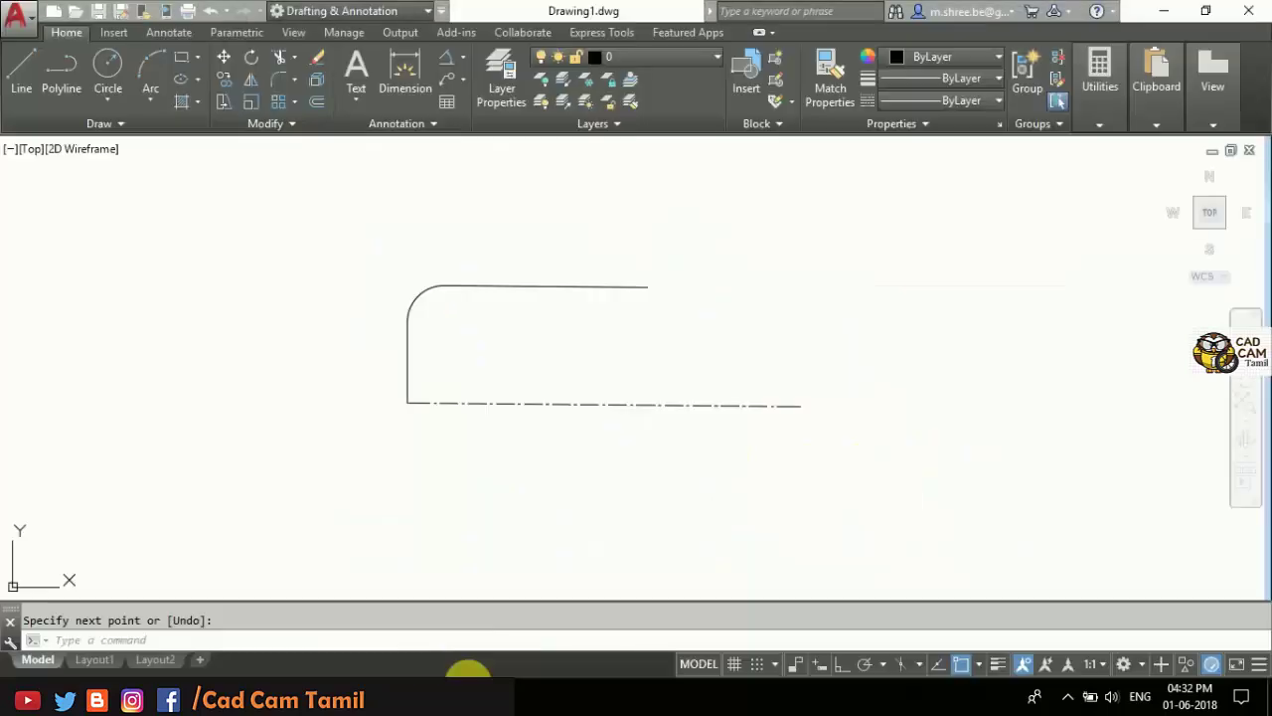
# Step: Draw a radius-6 circle centred on the R9 corner arc's centre, and turn Ortho on
pyautogui.click(108, 76)
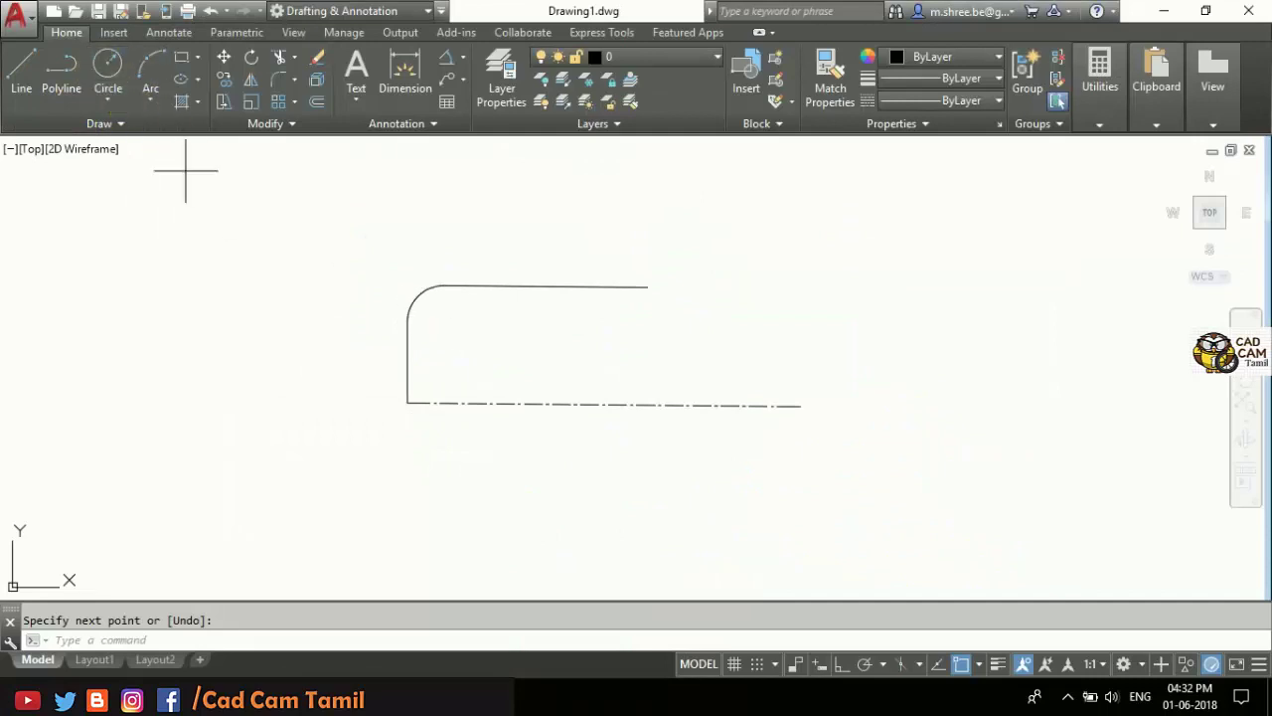
pyautogui.click(442, 320)
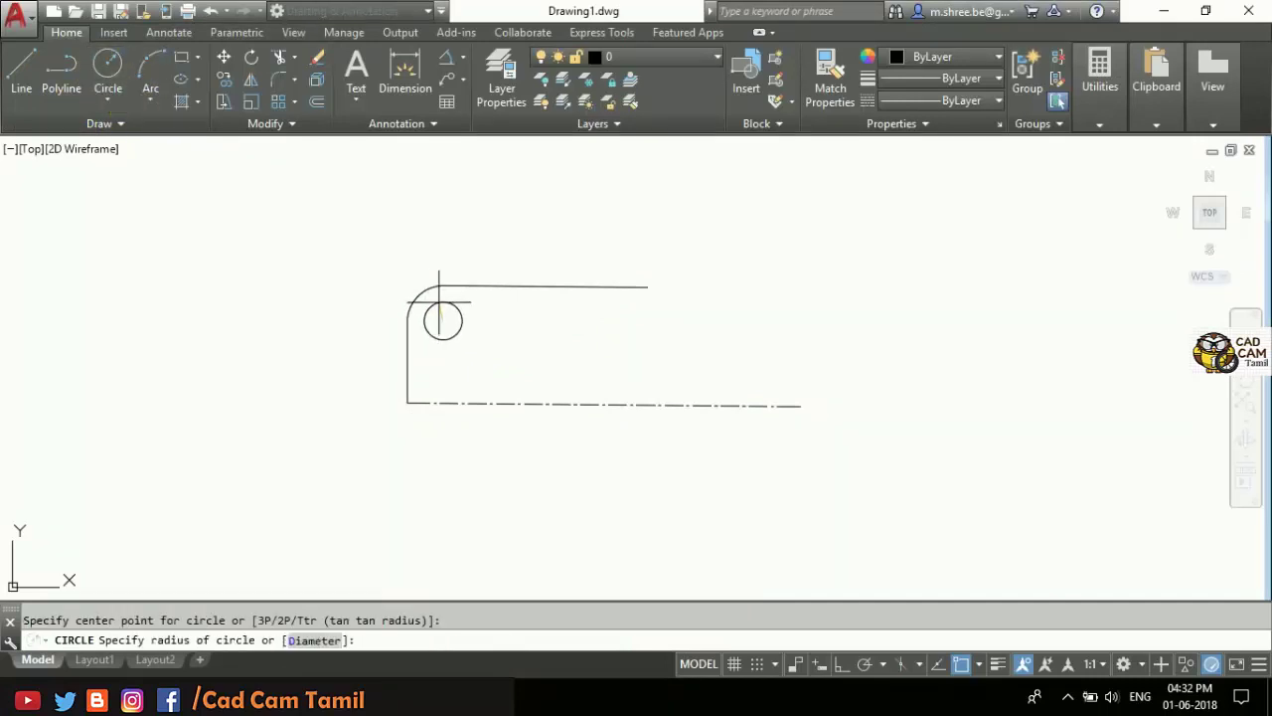
pyautogui.write('6')
pyautogui.press('Return')
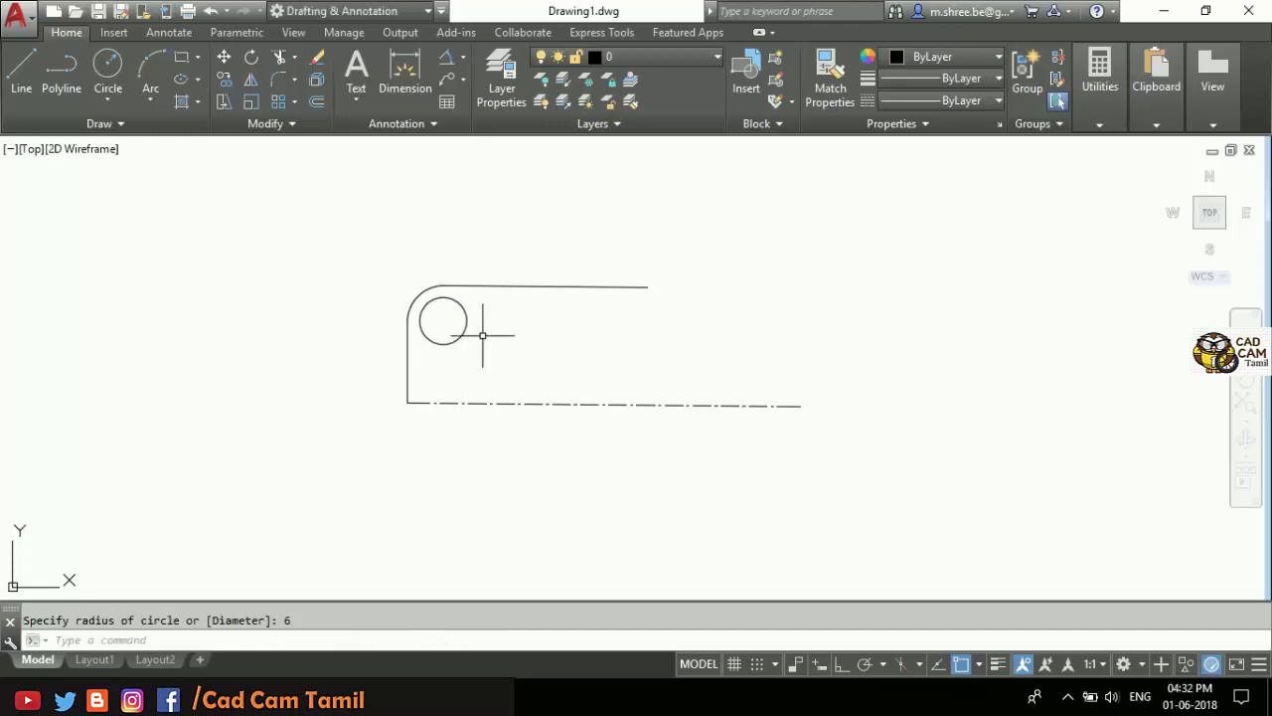
pyautogui.press('F8')
pyautogui.click(453, 300)
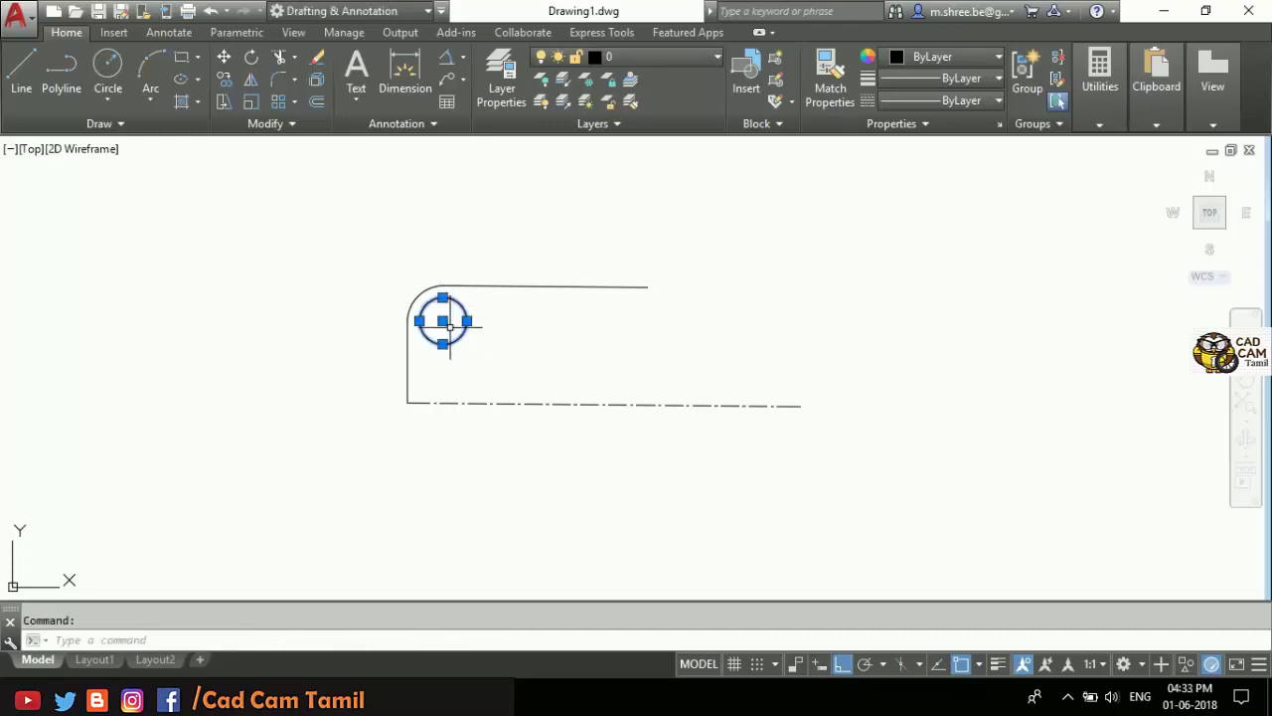
# Step: Copy the Ø12 hole 52 units to the right from its centre, then view the reference PDF
pyautogui.click(224, 79)
pyautogui.click(442, 320)
pyautogui.write('52')
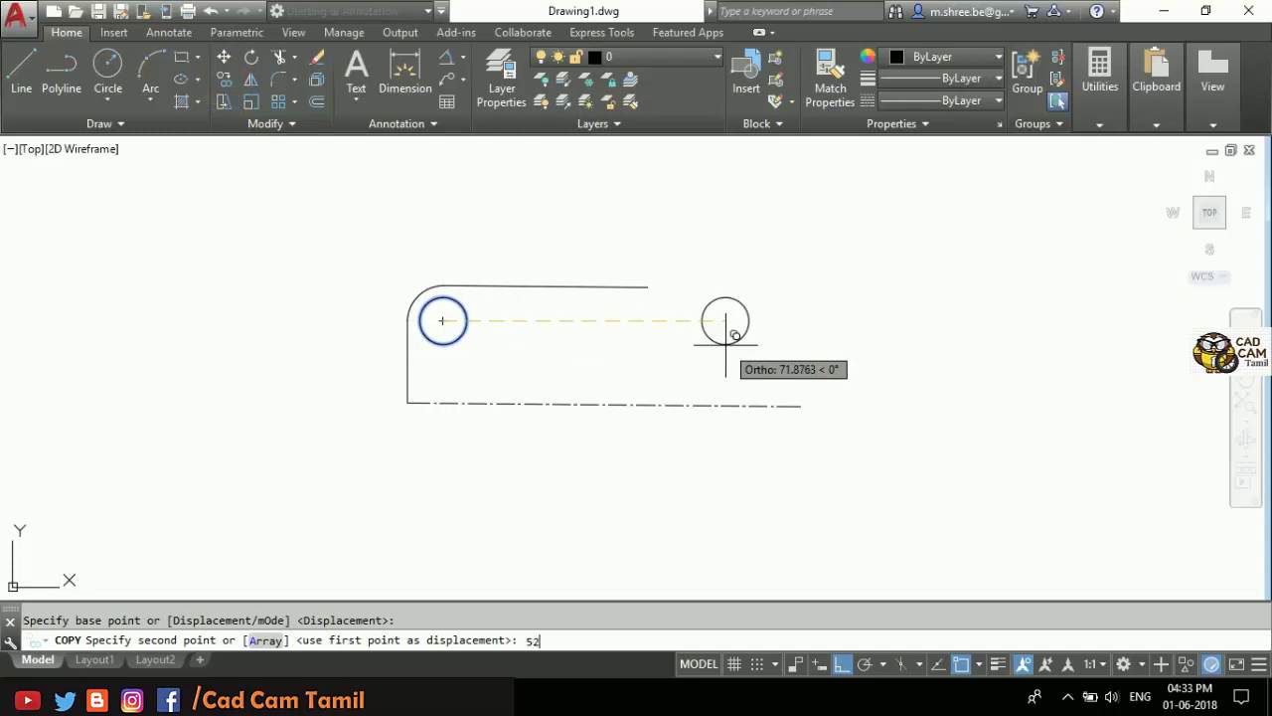
pyautogui.press('Return')
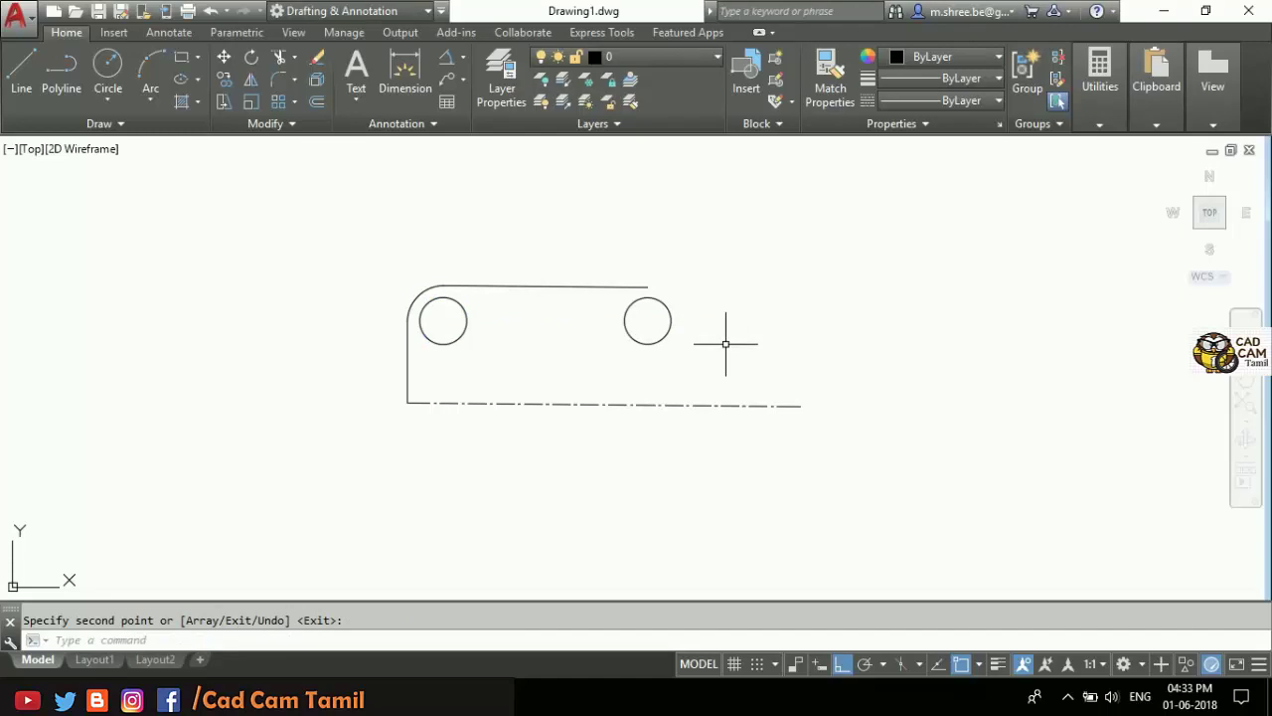
pyautogui.click(467, 701)
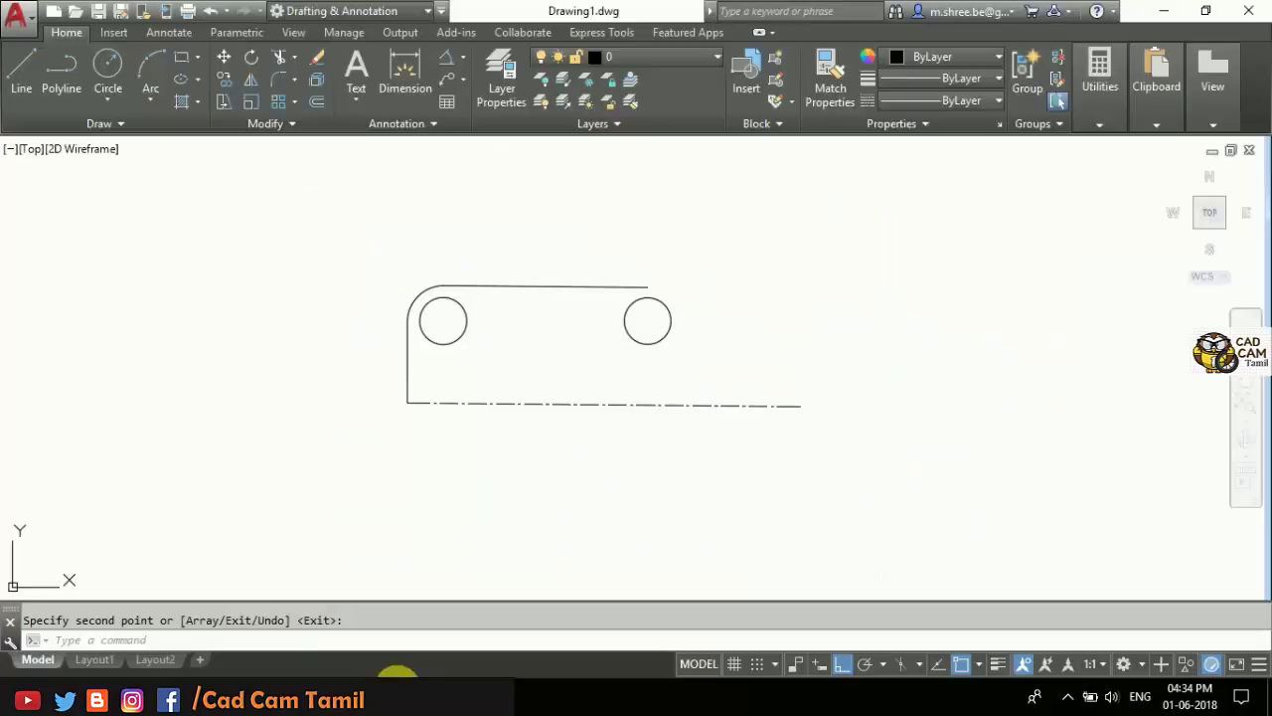
# Step: Draw the right end's 25-unit vertical edge and 13-unit top step from the centreline's right end
pyautogui.click(392, 676)
pyautogui.click(62, 84)
pyautogui.click(12, 77)
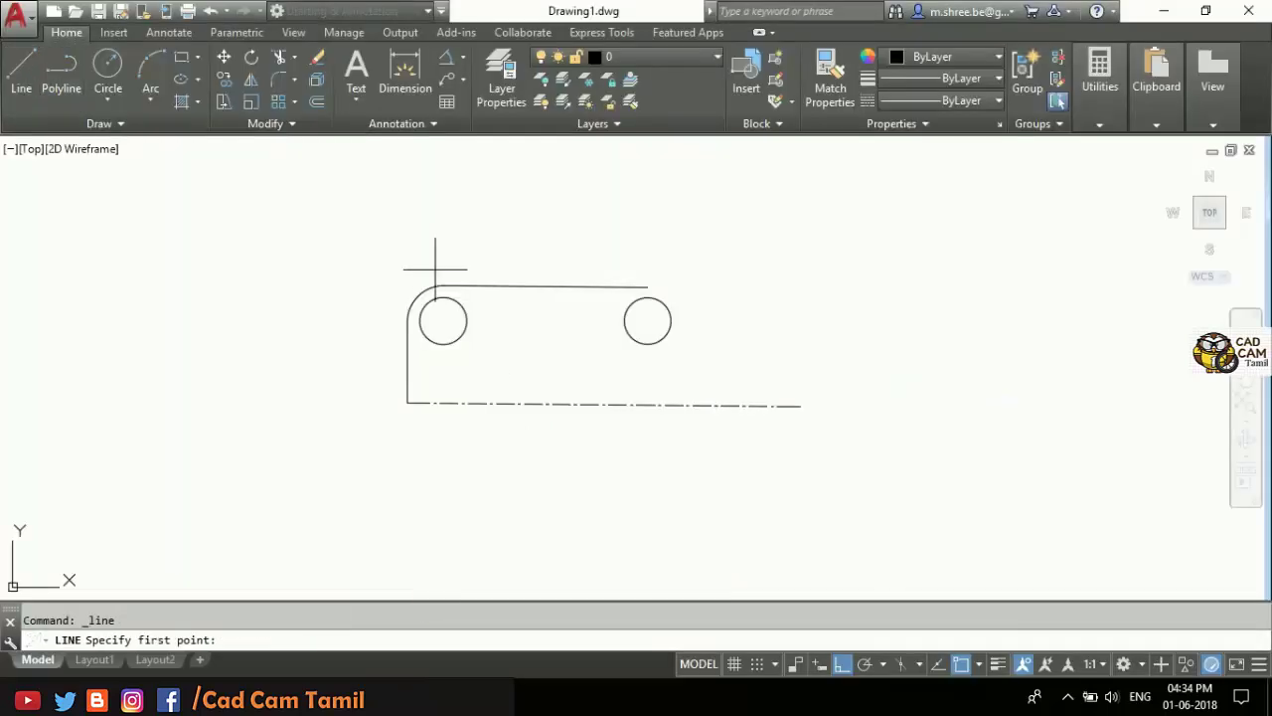
pyautogui.click(801, 405)
pyautogui.write('25')
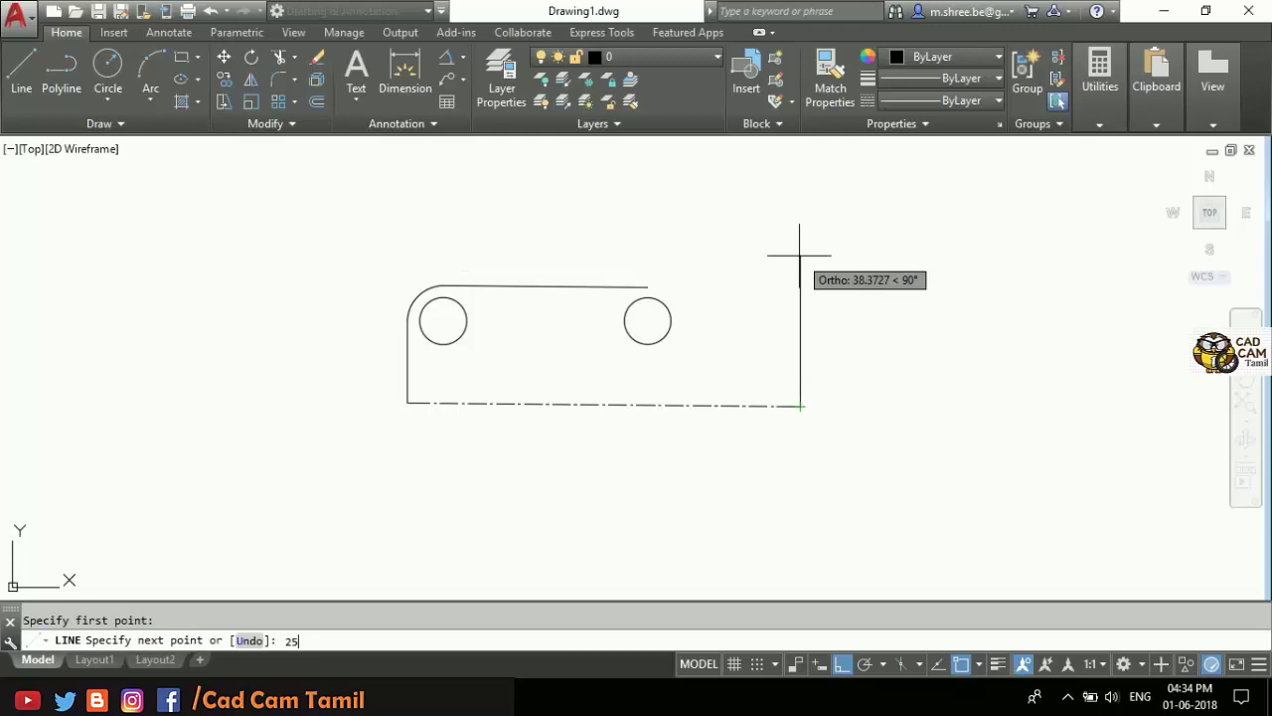
pyautogui.press('Return')
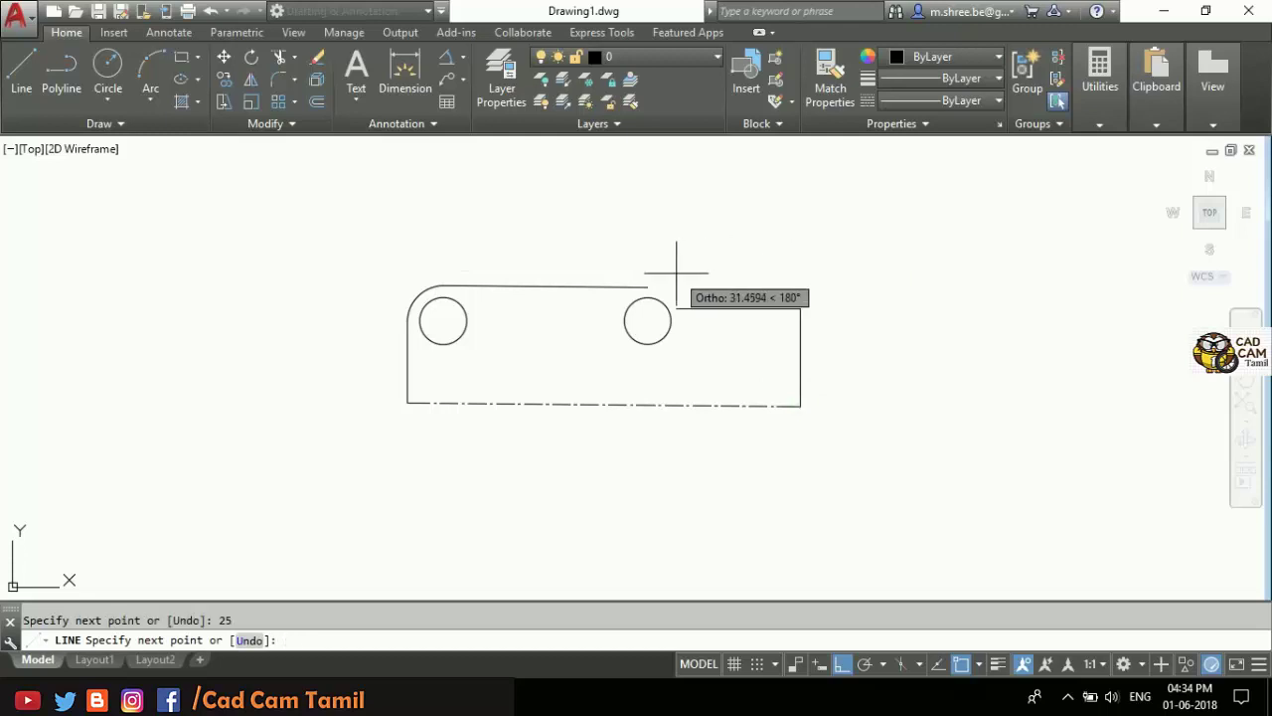
pyautogui.write('13')
pyautogui.press('Return')
pyautogui.press('Return')
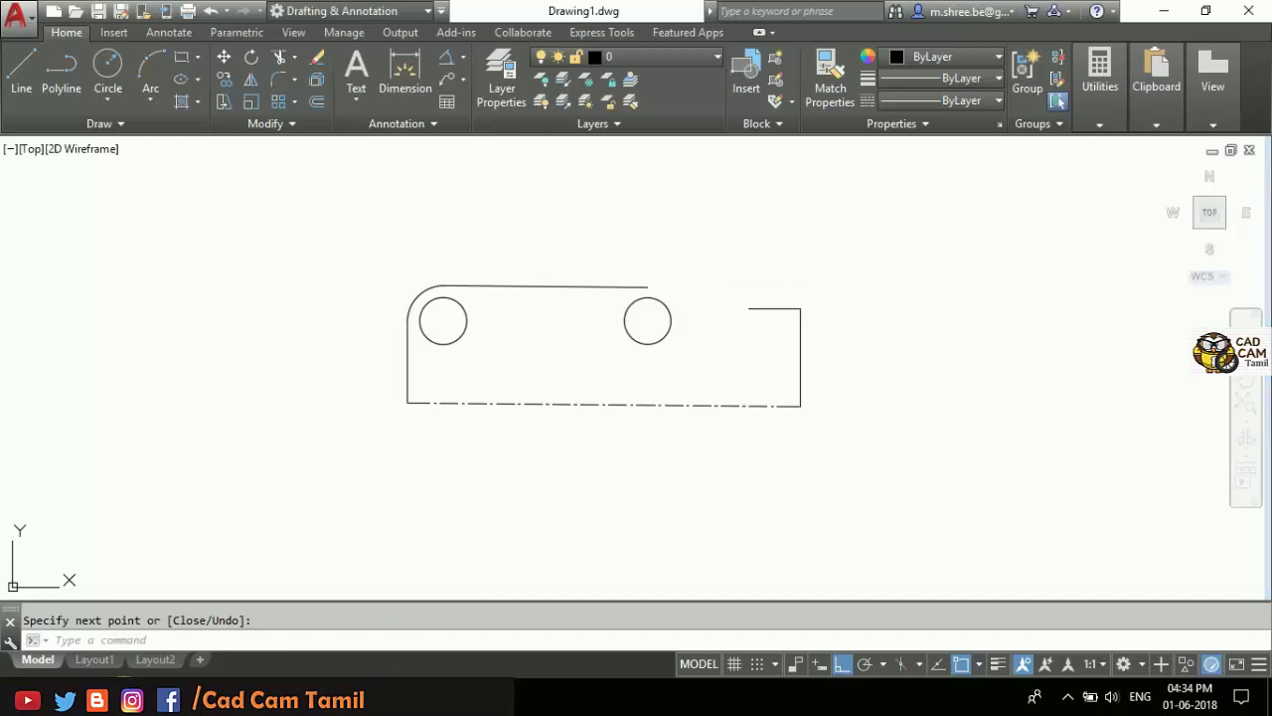
# Step: Check the reference PDF, then draw the sloped edge from the step's end to the top line's endpoint
pyautogui.hotkey('alt', 'Tab')
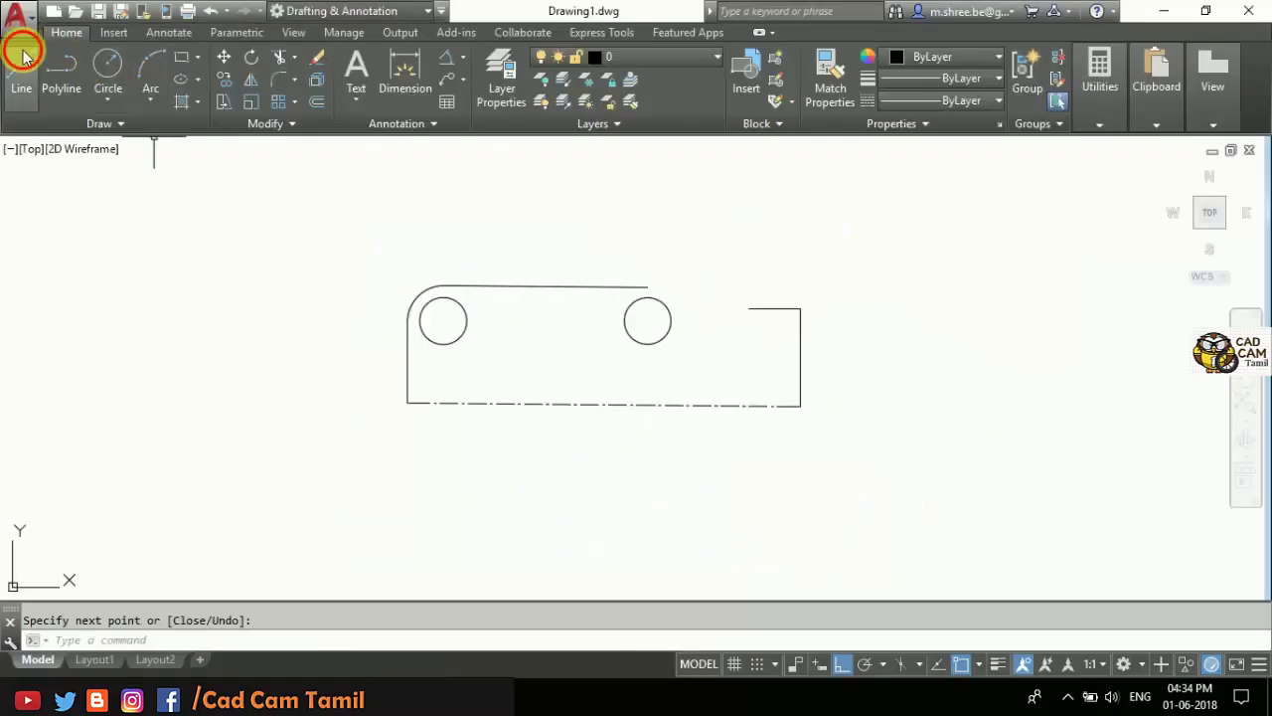
pyautogui.click(811, 331)
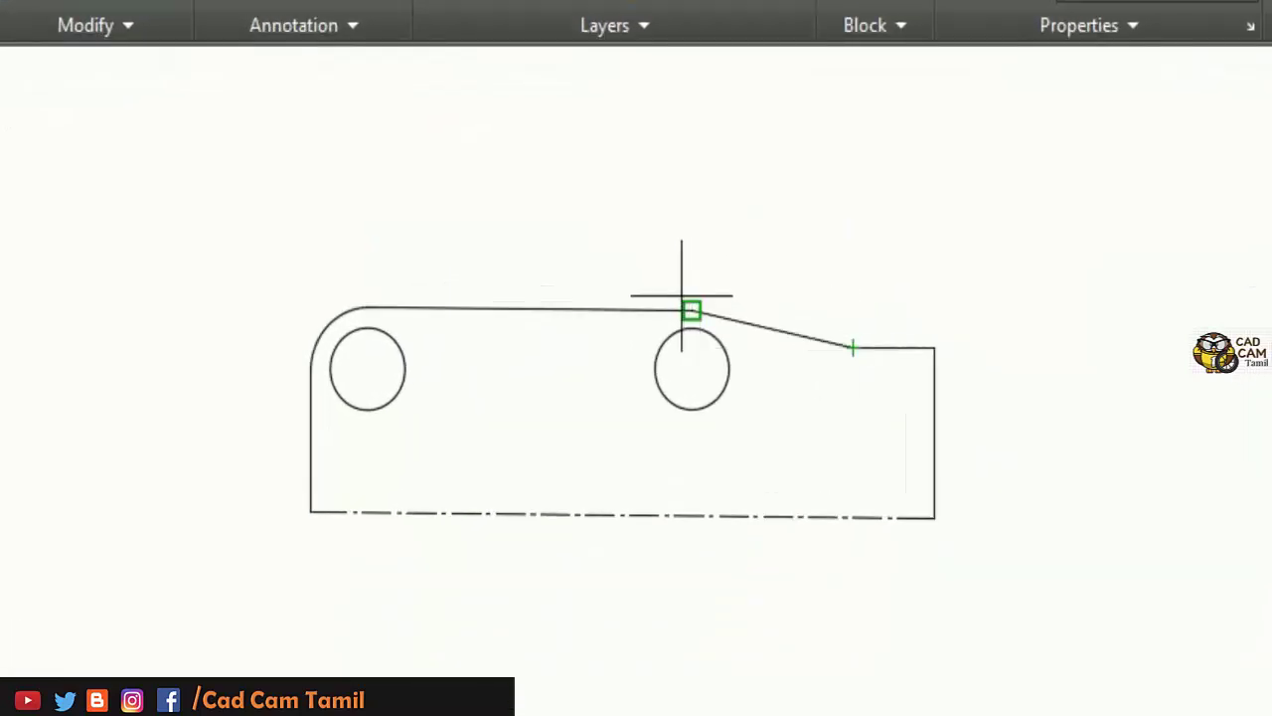
pyautogui.click(692, 311)
pyautogui.press('Return')
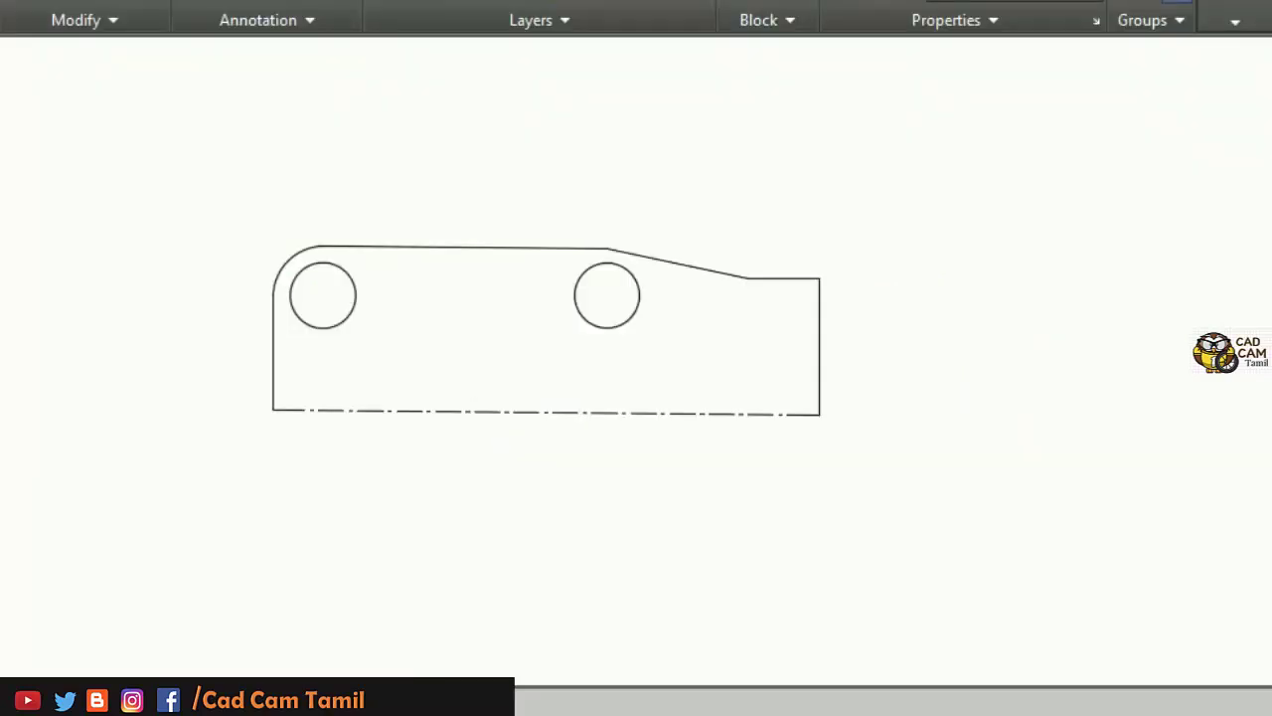
# Step: Draw a line from the bottom-right corner up the right edge to the sloped edge's corner
pyautogui.click(820, 415)
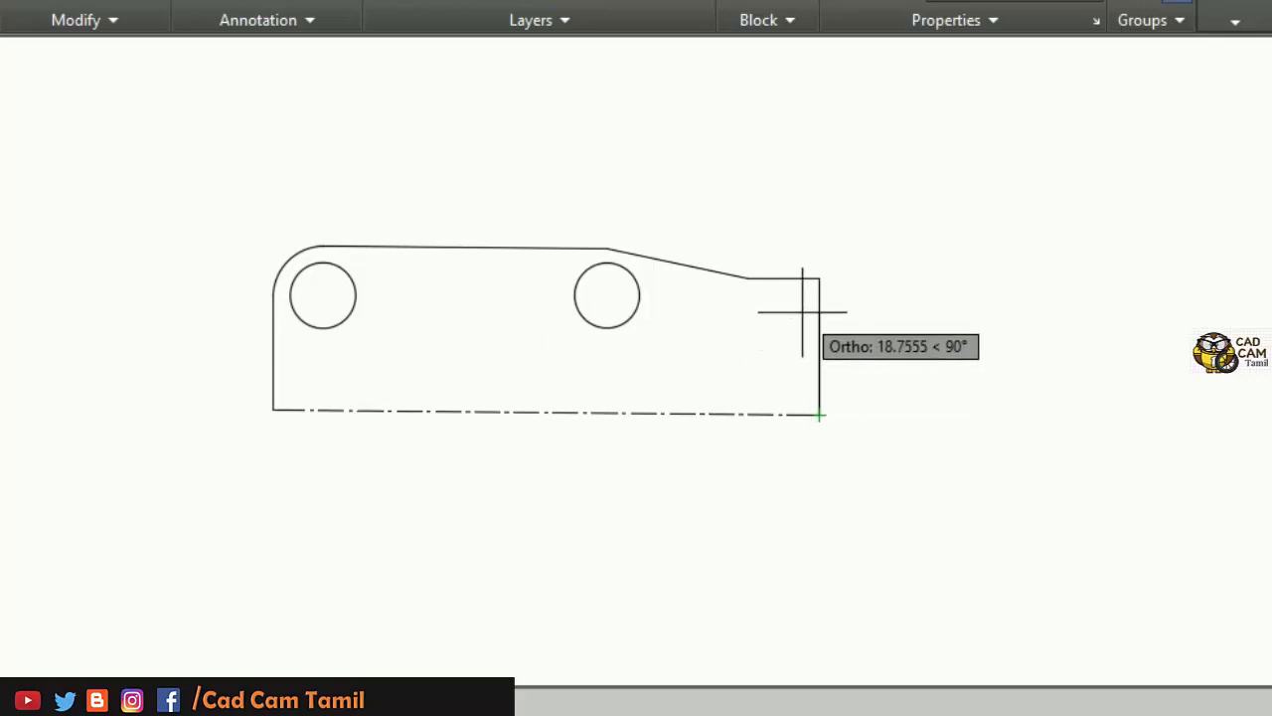
pyautogui.click(800, 308)
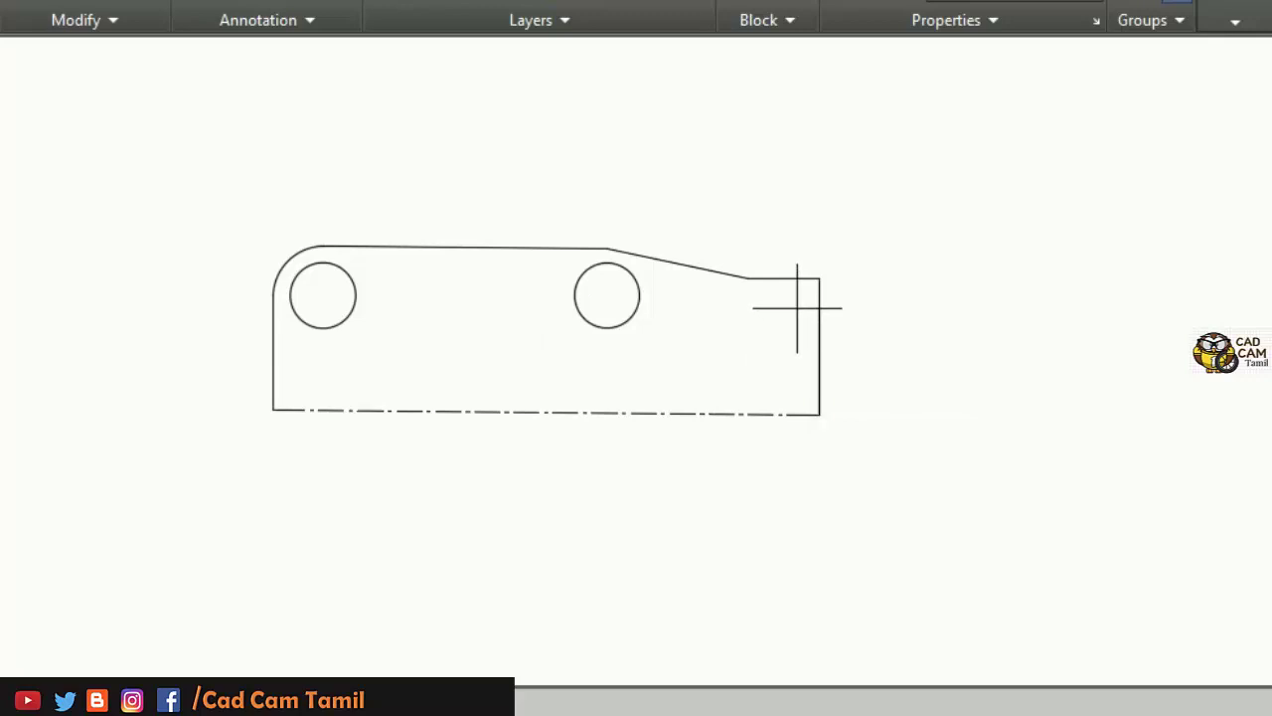
pyautogui.click(748, 279)
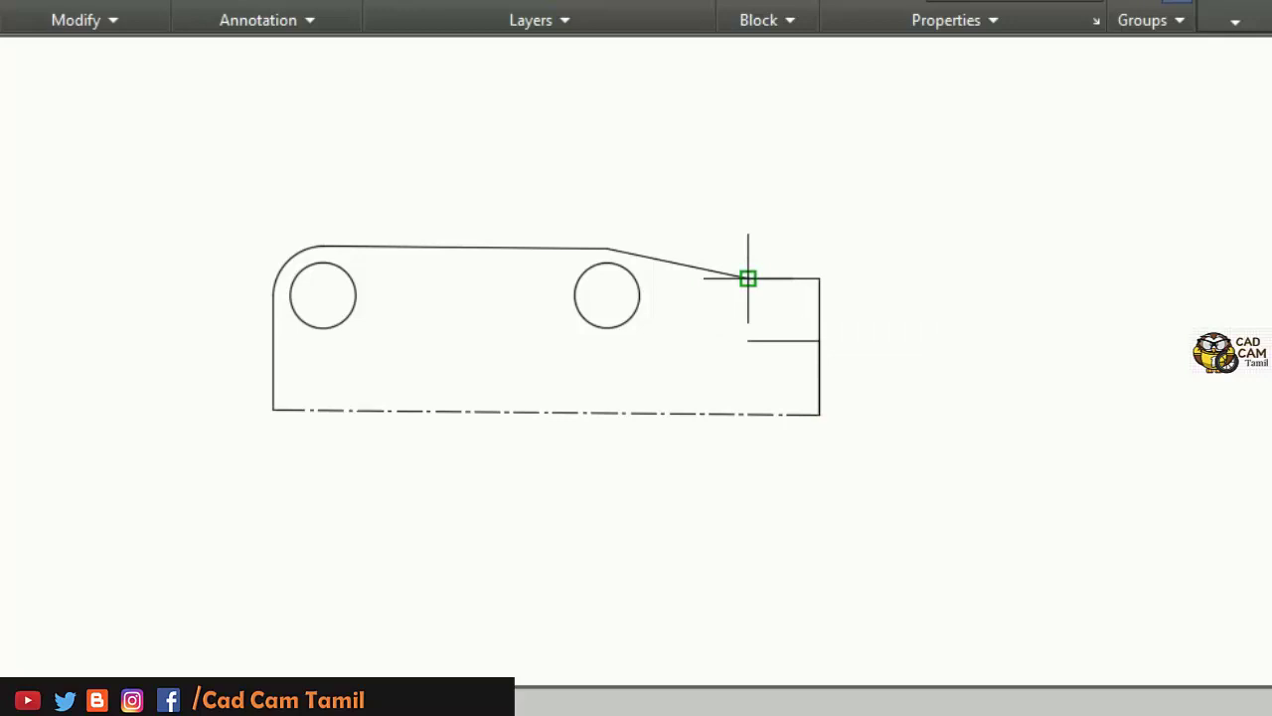
pyautogui.press('Return')
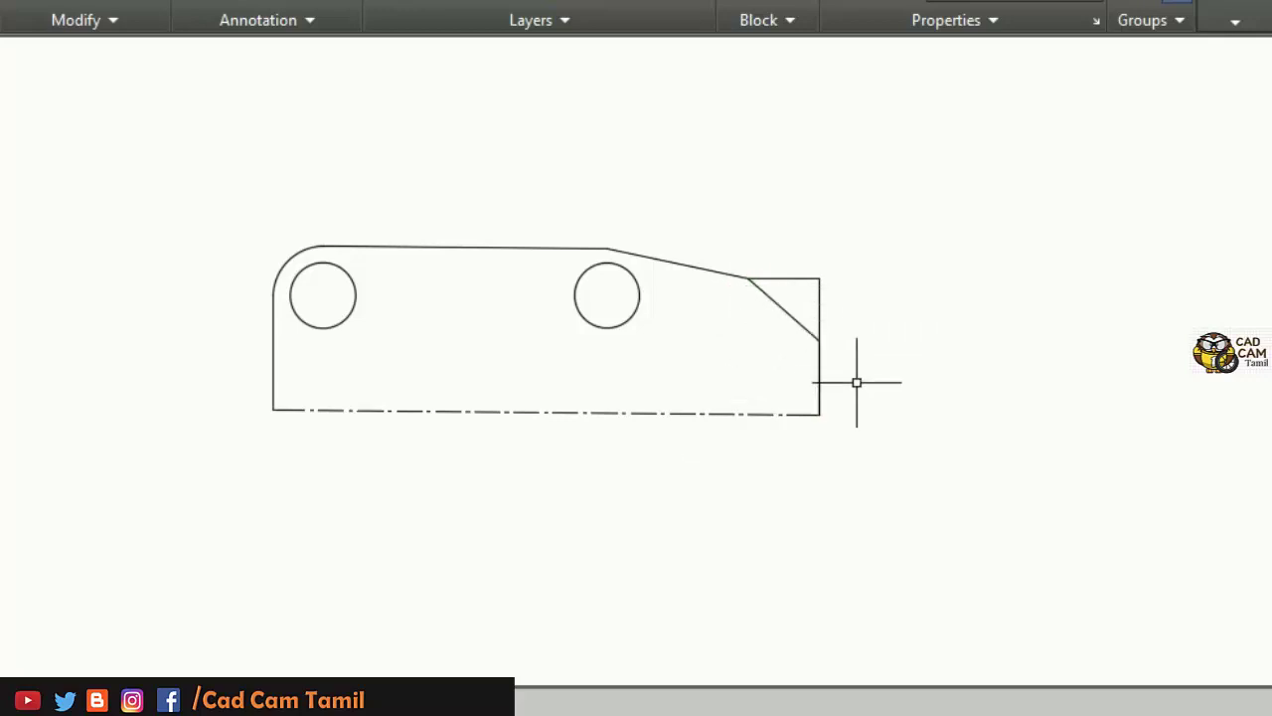
# Step: Delete the leftover top corner line and the right edge's overhang
pyautogui.click(775, 277)
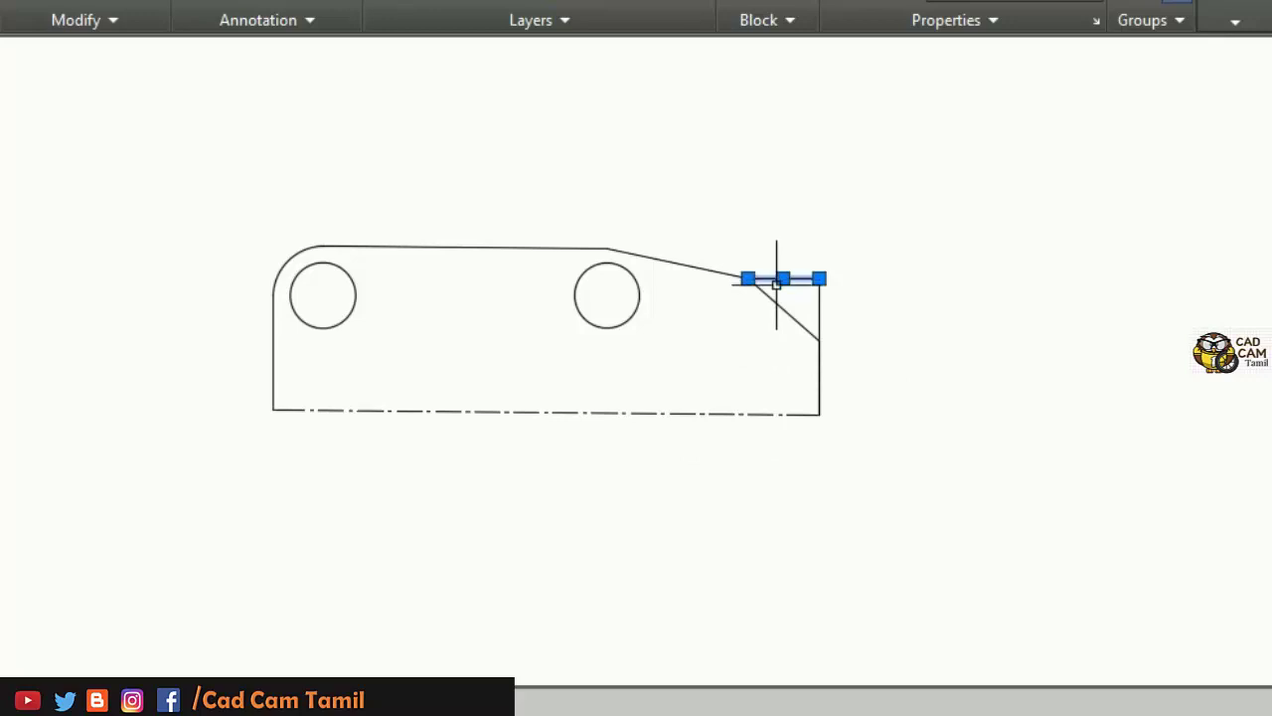
pyautogui.press('Delete')
pyautogui.click(819, 294)
pyautogui.press('Delete')
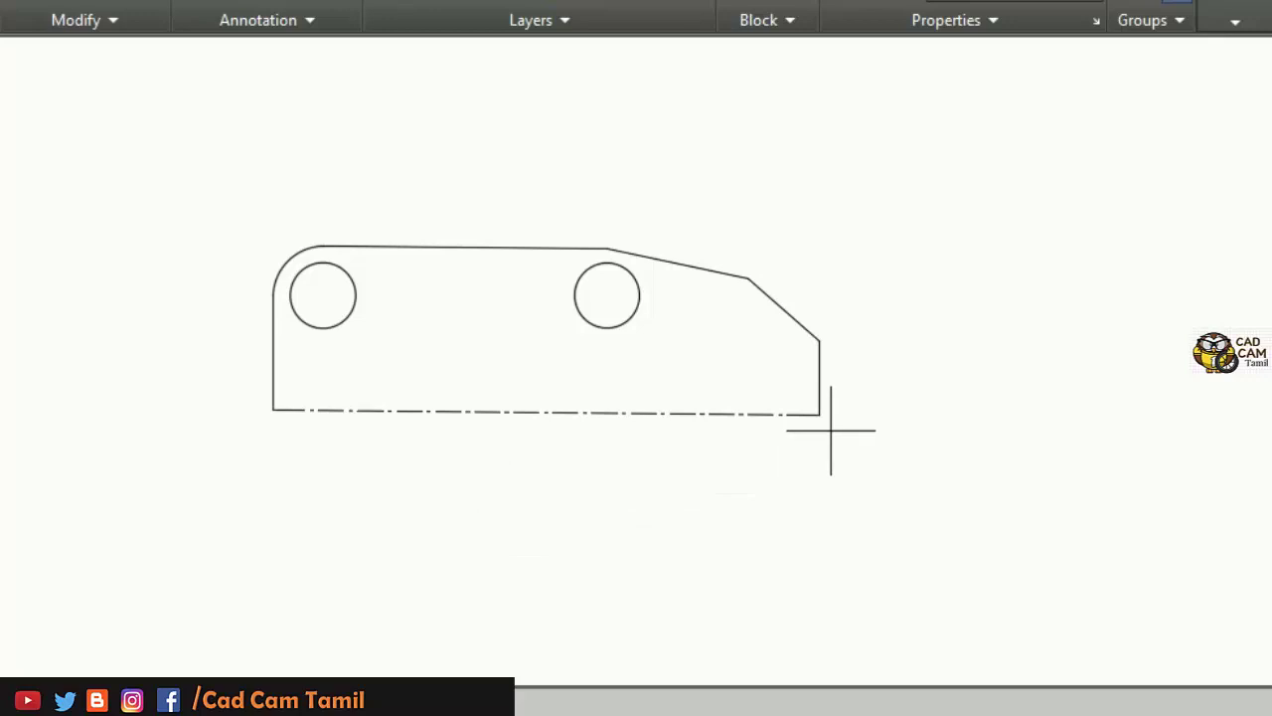
# Step: Draw the slot's right-end step and its 50-unit horizontal edge with a small rise at the left end
pyautogui.click(820, 415)
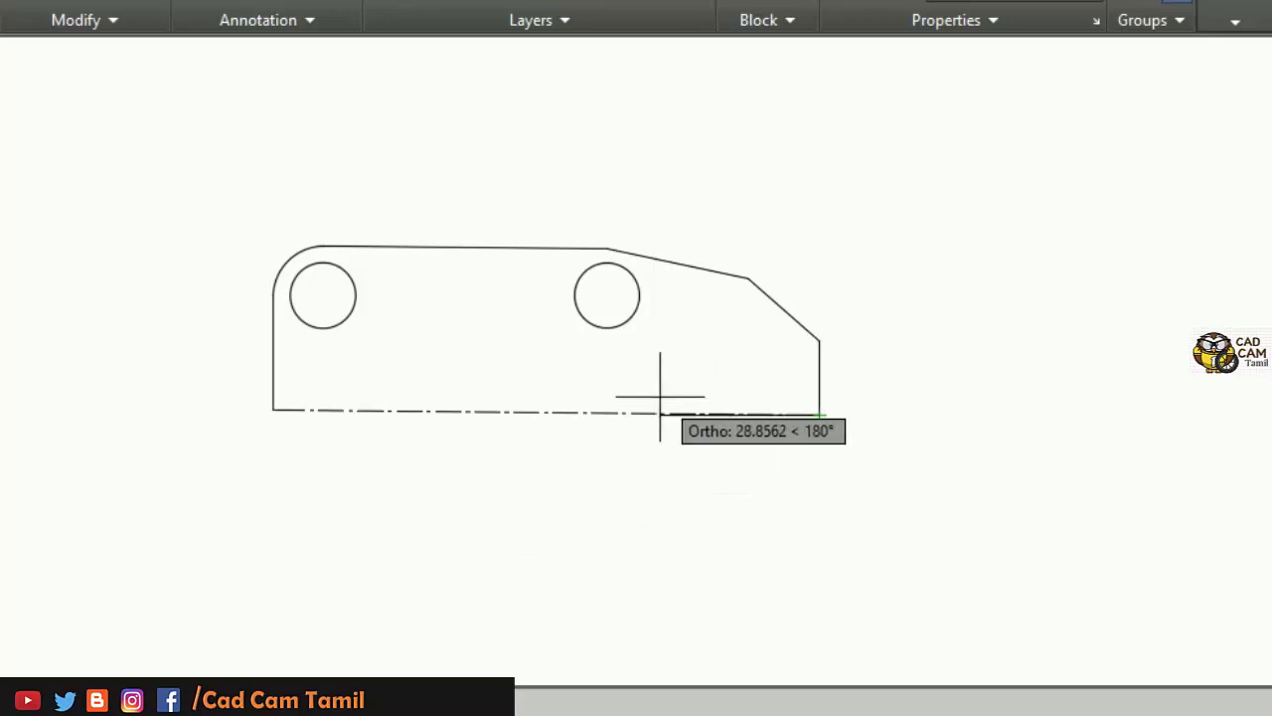
pyautogui.click(765, 393)
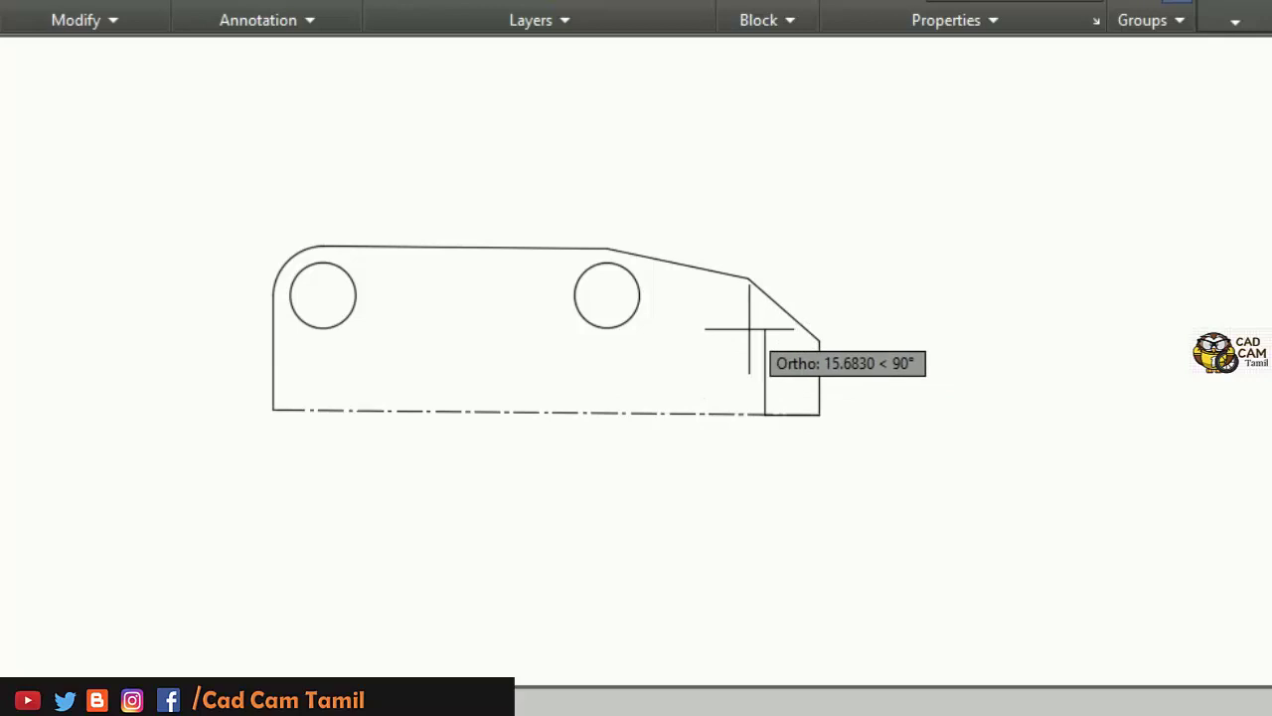
pyautogui.click(753, 366)
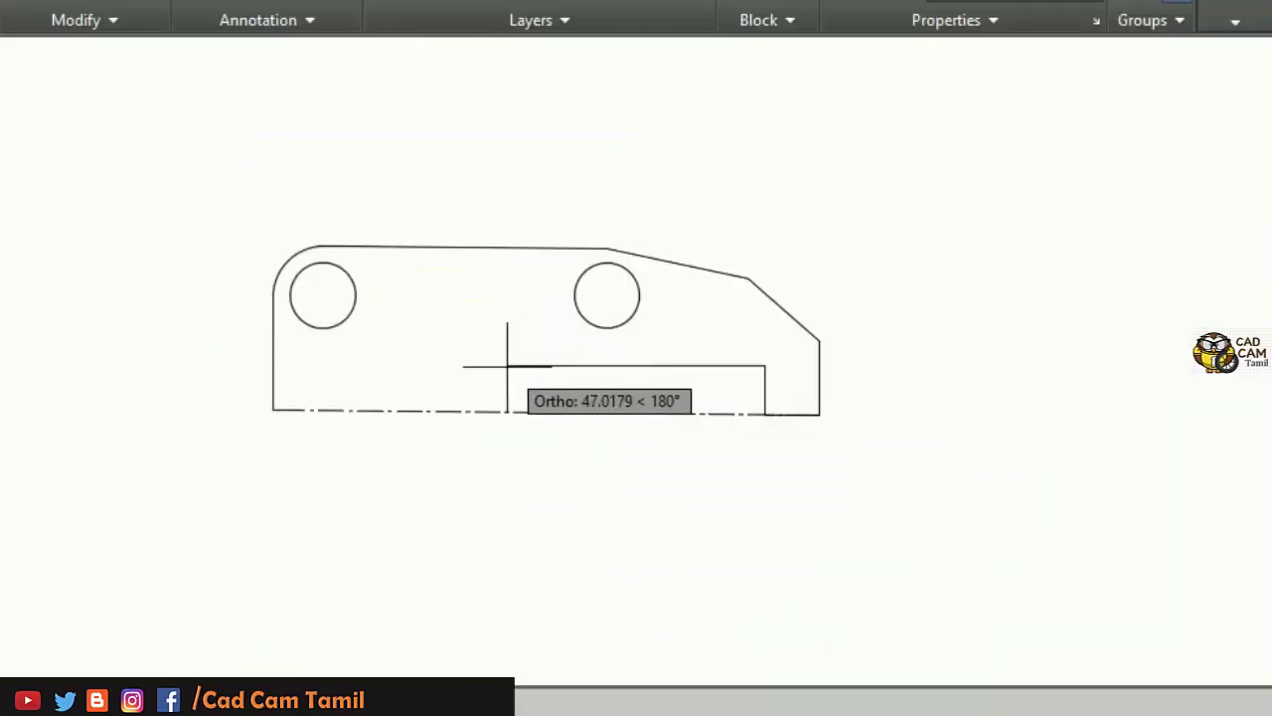
pyautogui.write('50')
pyautogui.press('Return')
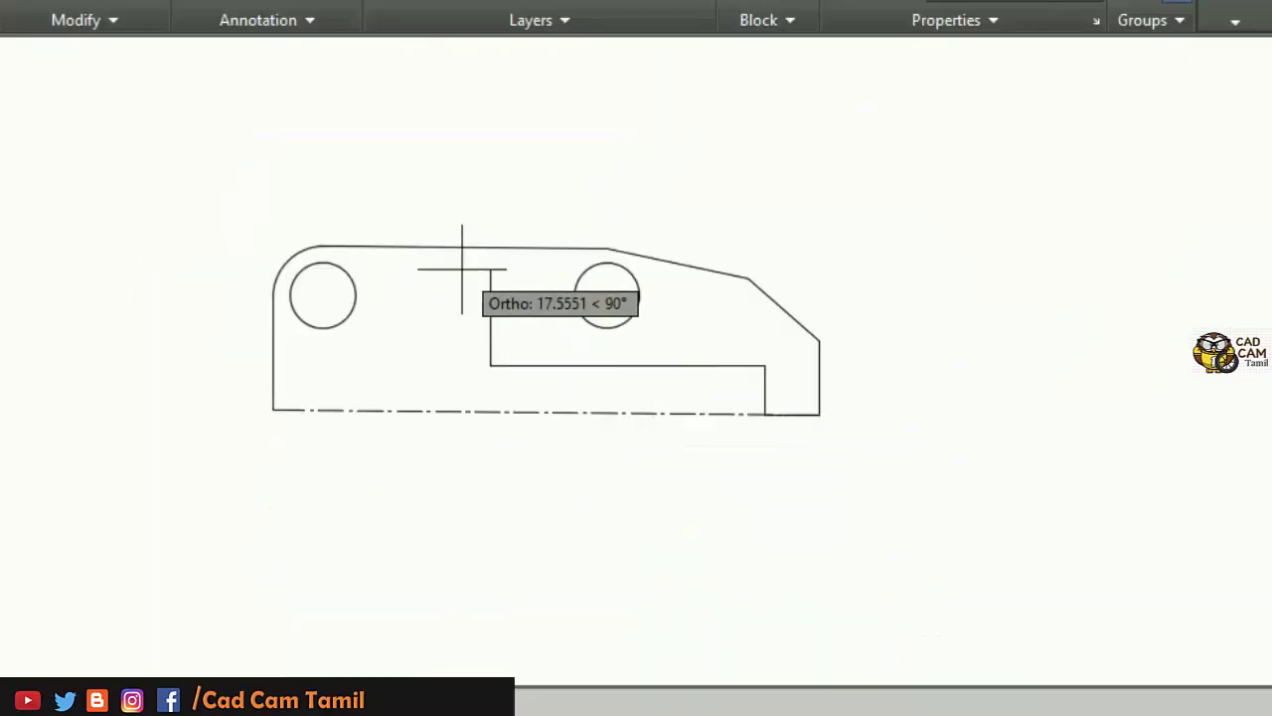
pyautogui.click(463, 268)
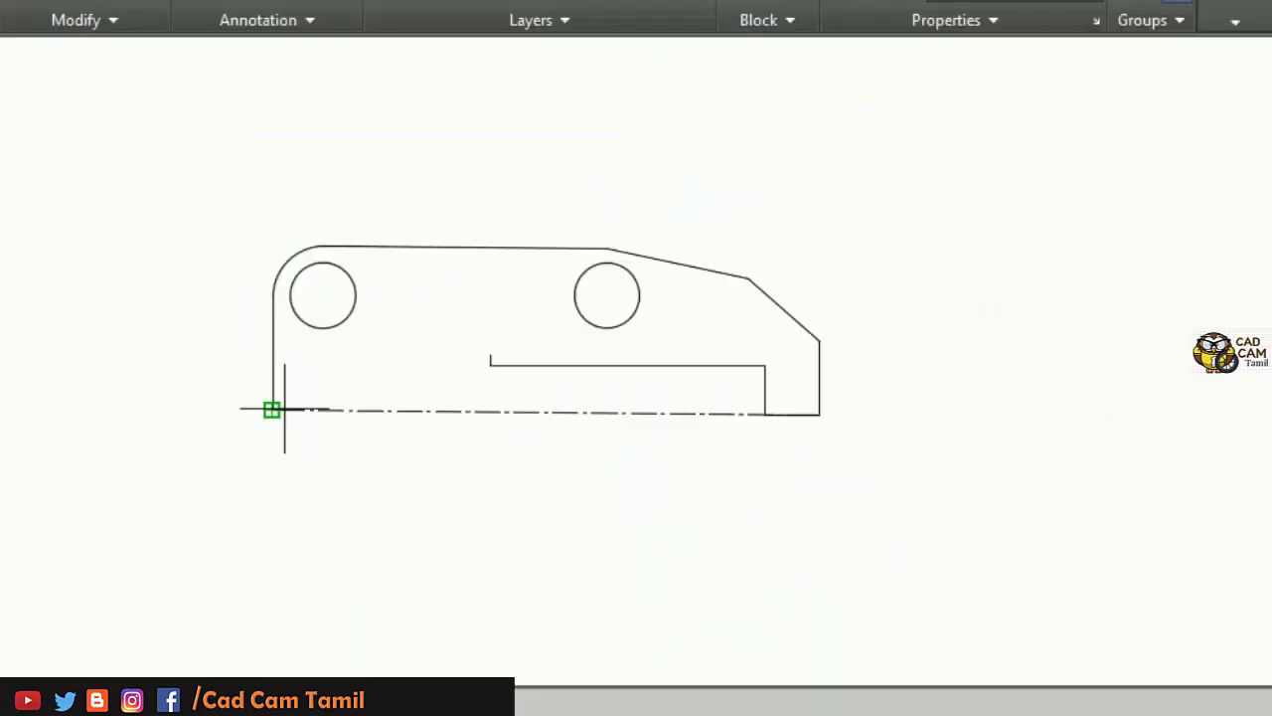
# Step: Draw a 13-unit ledge from the left edge at slot height
pyautogui.click(272, 353)
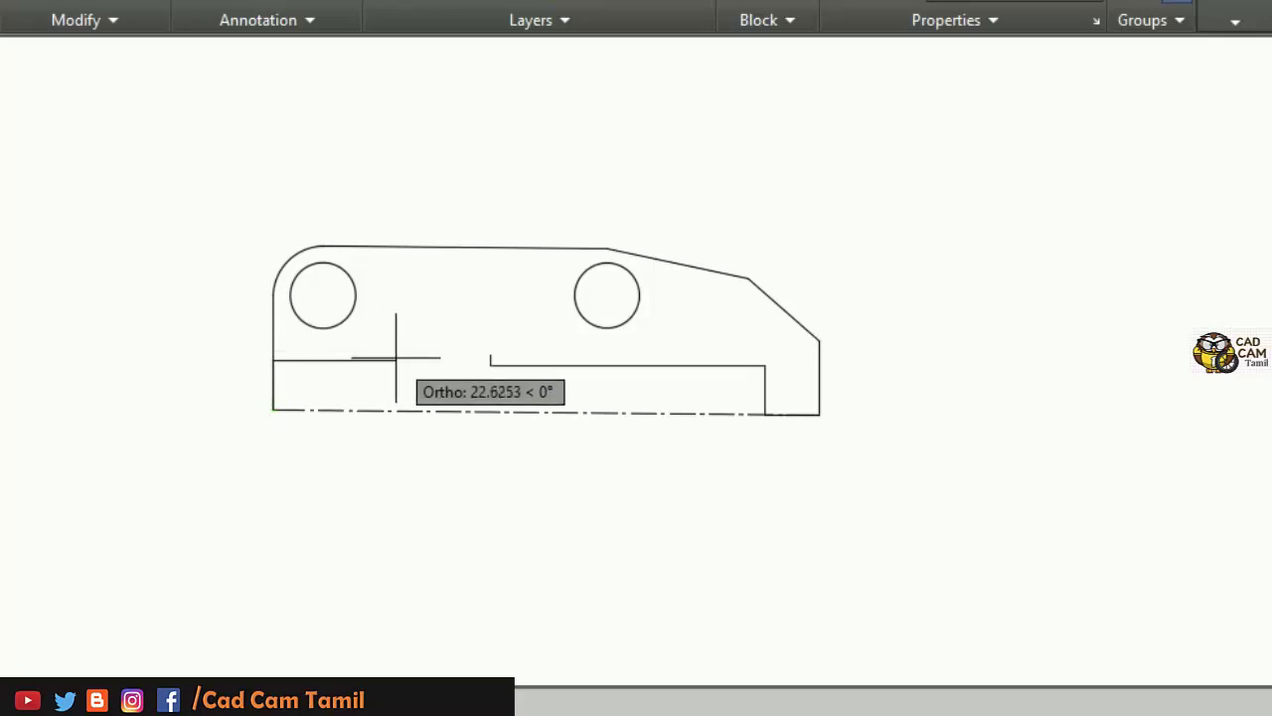
pyautogui.write('13')
pyautogui.press('Return')
pyautogui.press('Return')
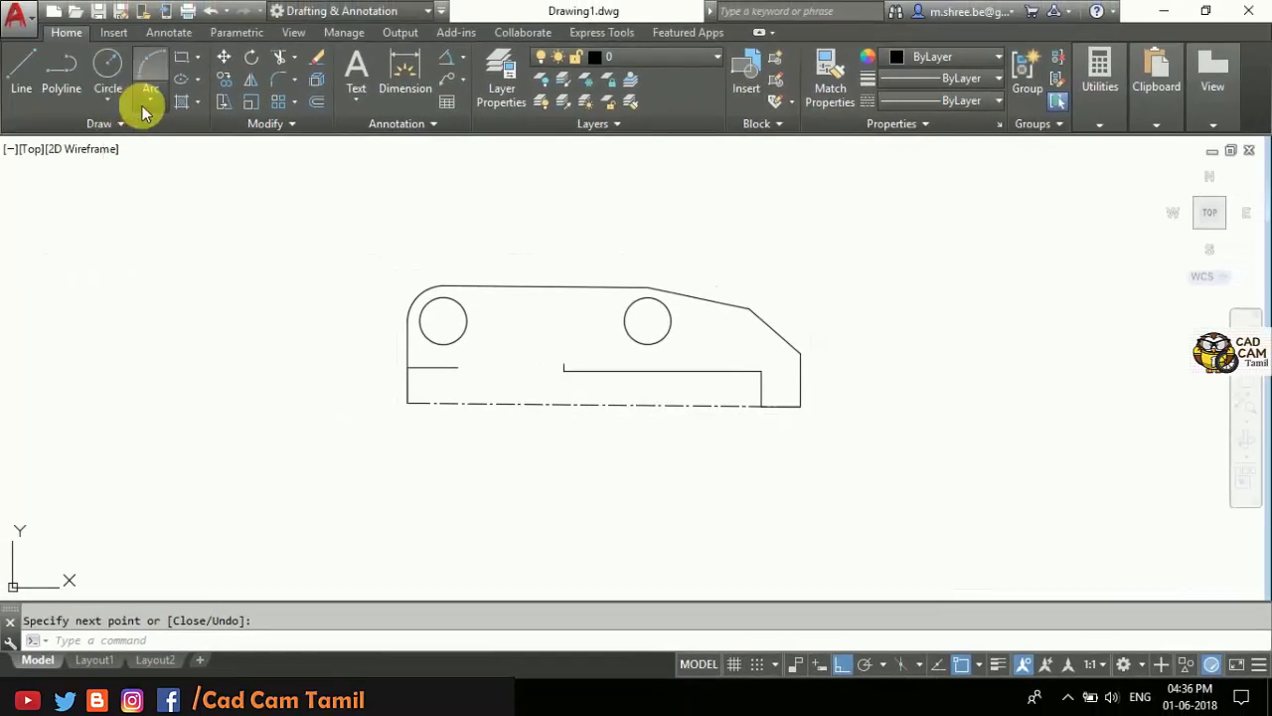
# Step: Draw a start-end-radius R42 arc from the slot edge's left end to the ledge tip, then delete the left-edge stub below
pyautogui.click(144, 103)
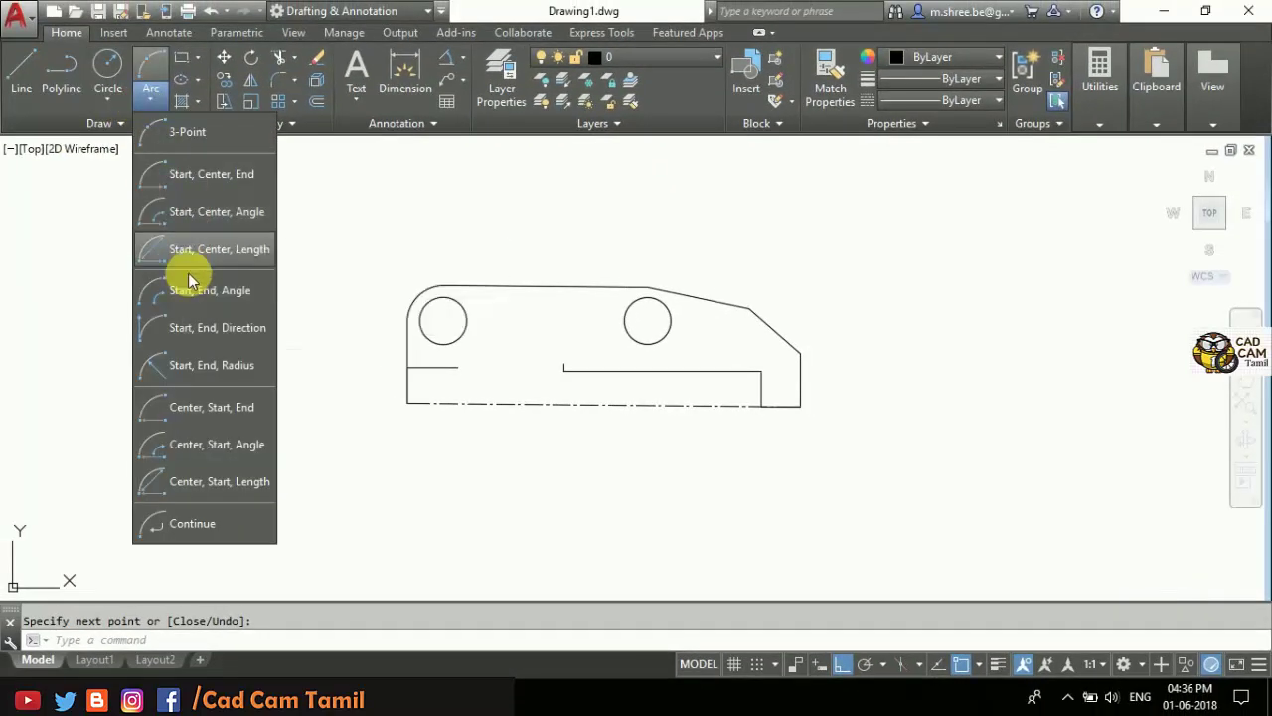
pyautogui.click(164, 367)
pyautogui.hotkey('alt', 'Tab')
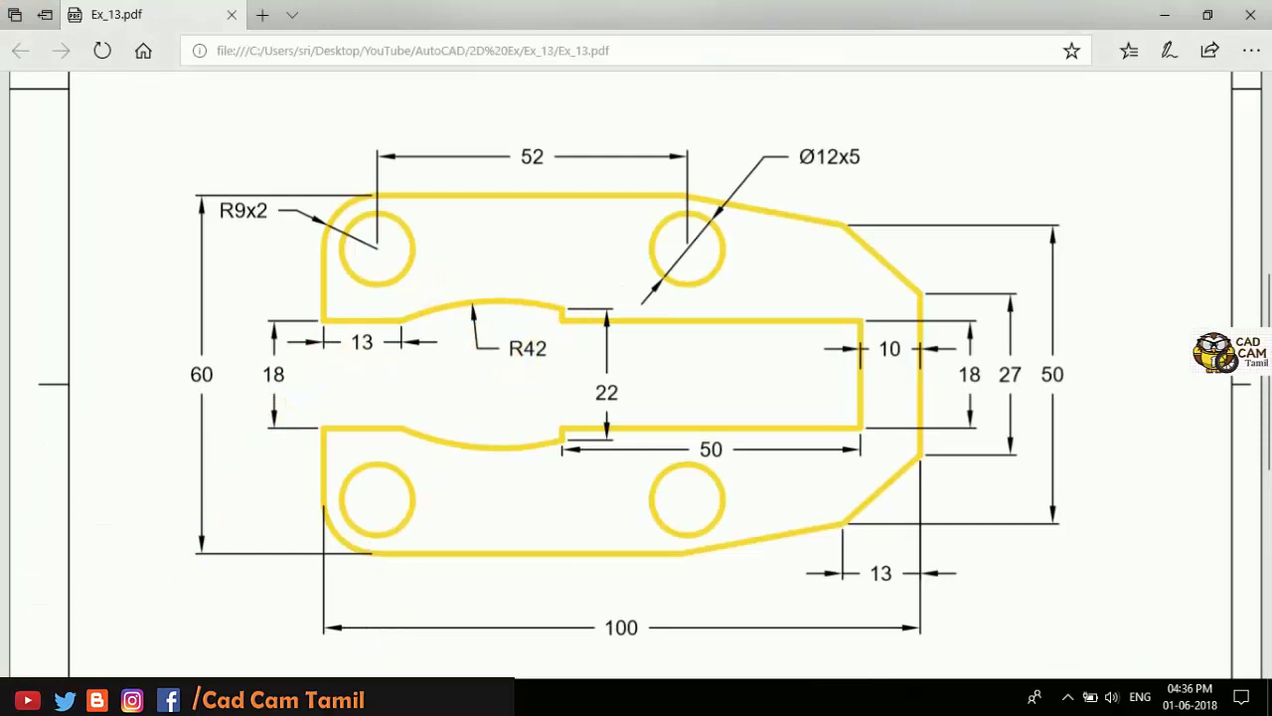
pyautogui.hotkey('alt', 'Tab')
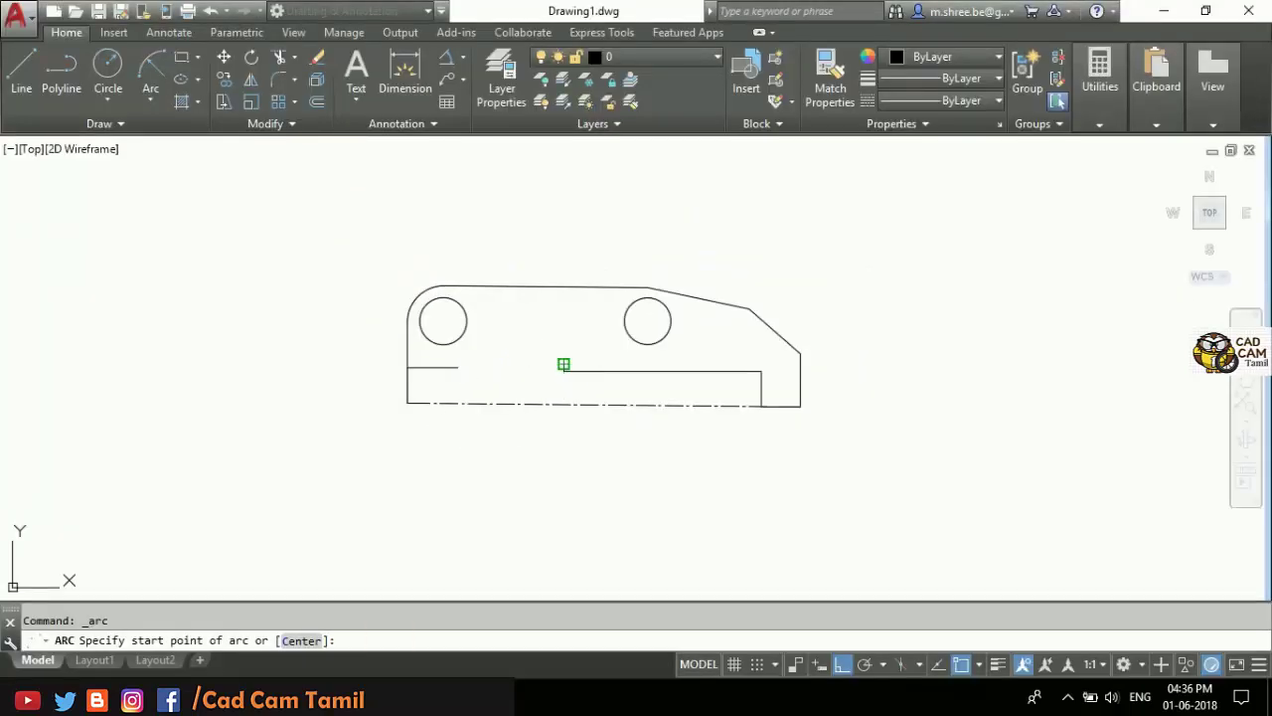
pyautogui.click(563, 365)
pyautogui.click(457, 368)
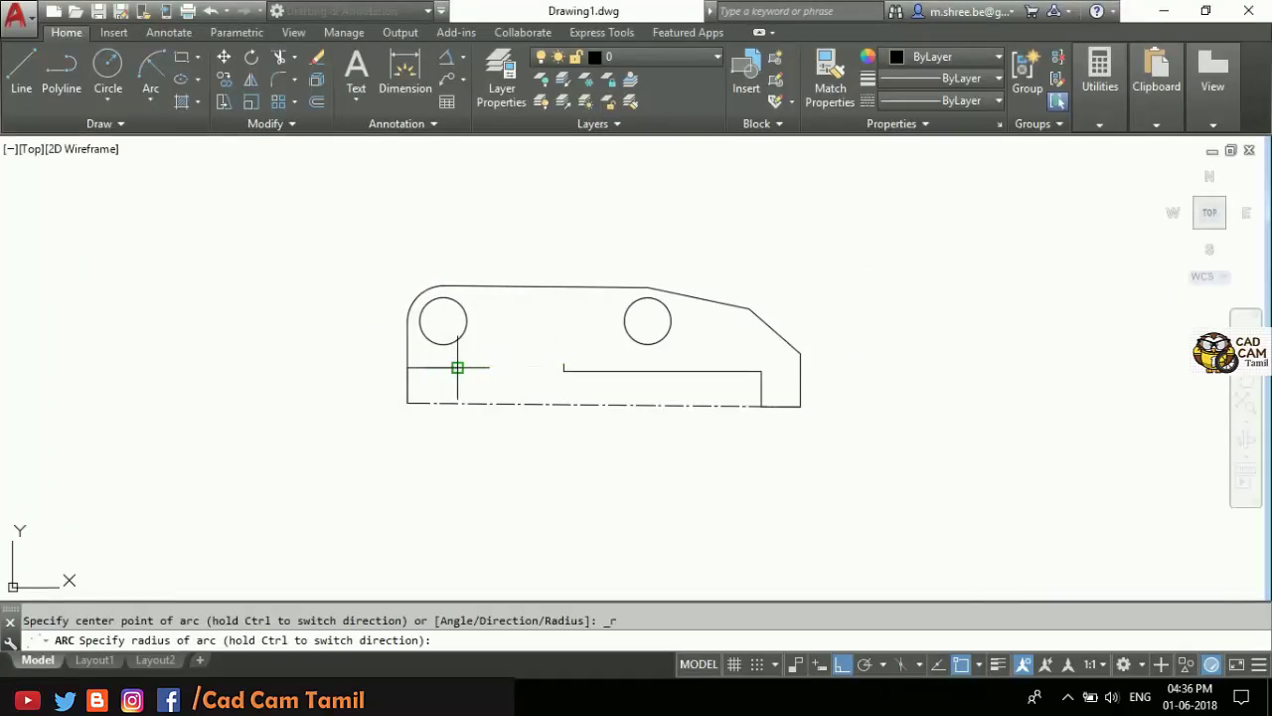
pyautogui.write('42')
pyautogui.press('Return')
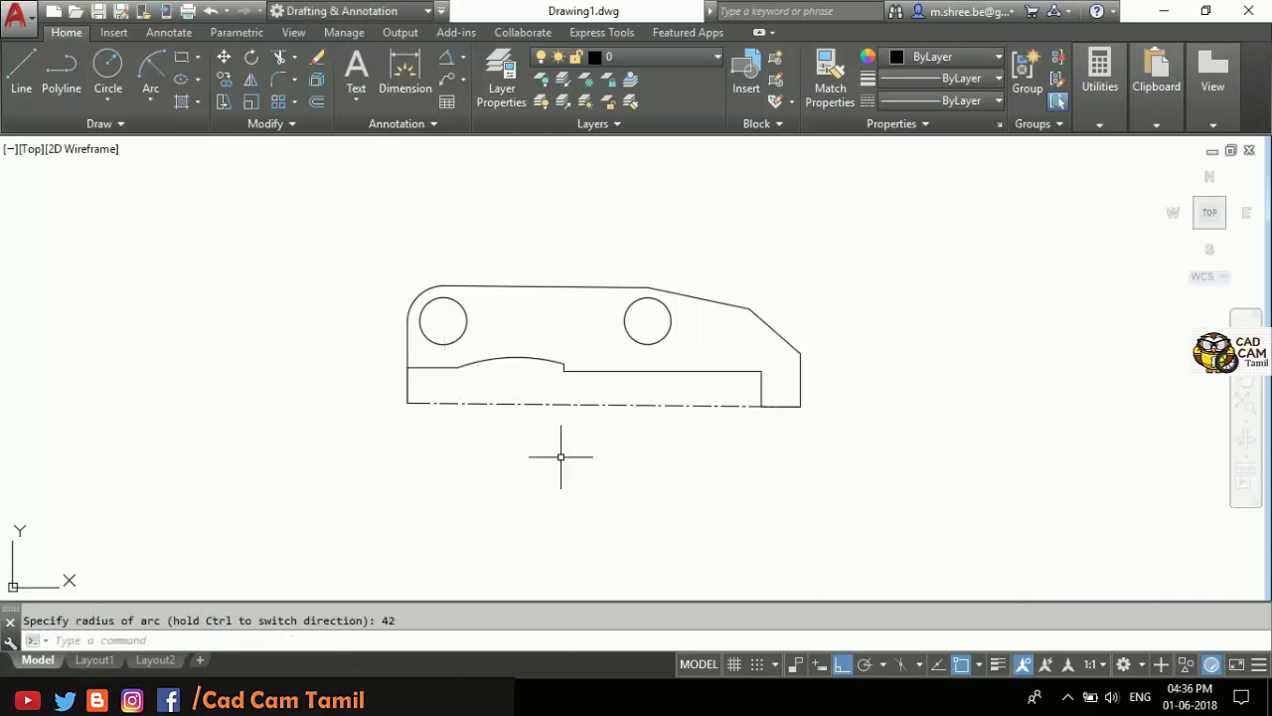
pyautogui.click(408, 393)
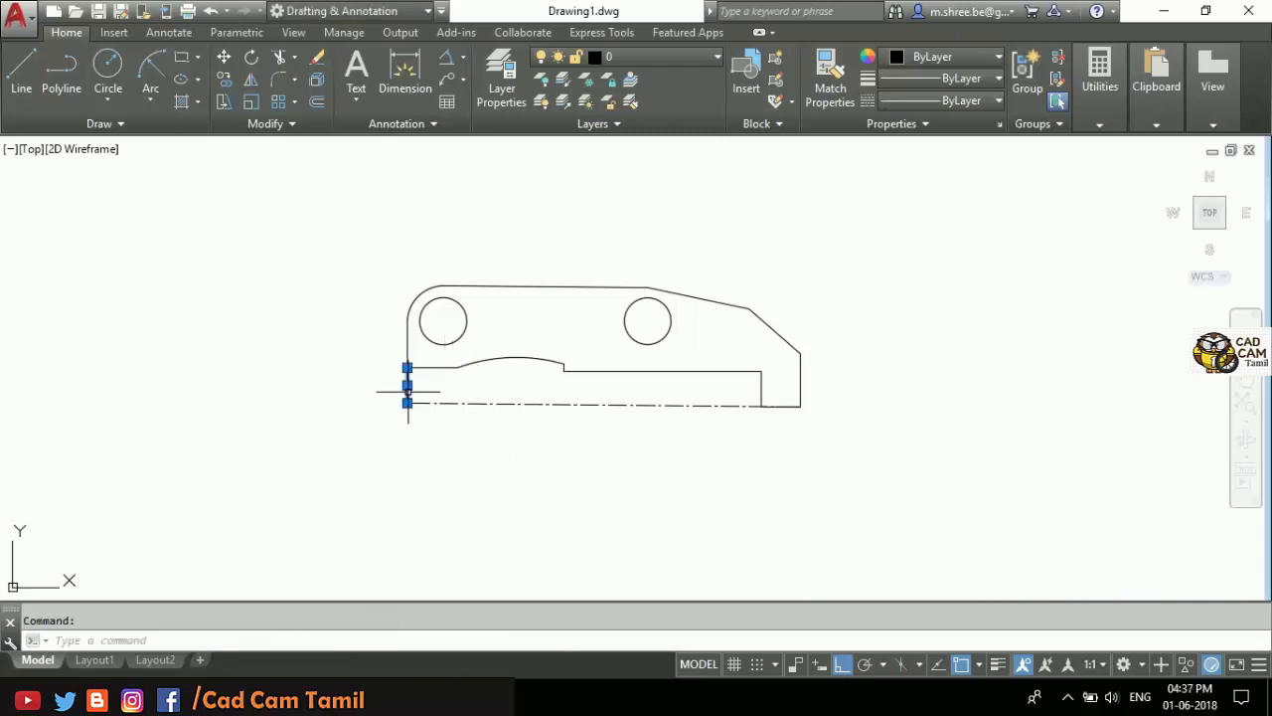
pyautogui.press('Delete')
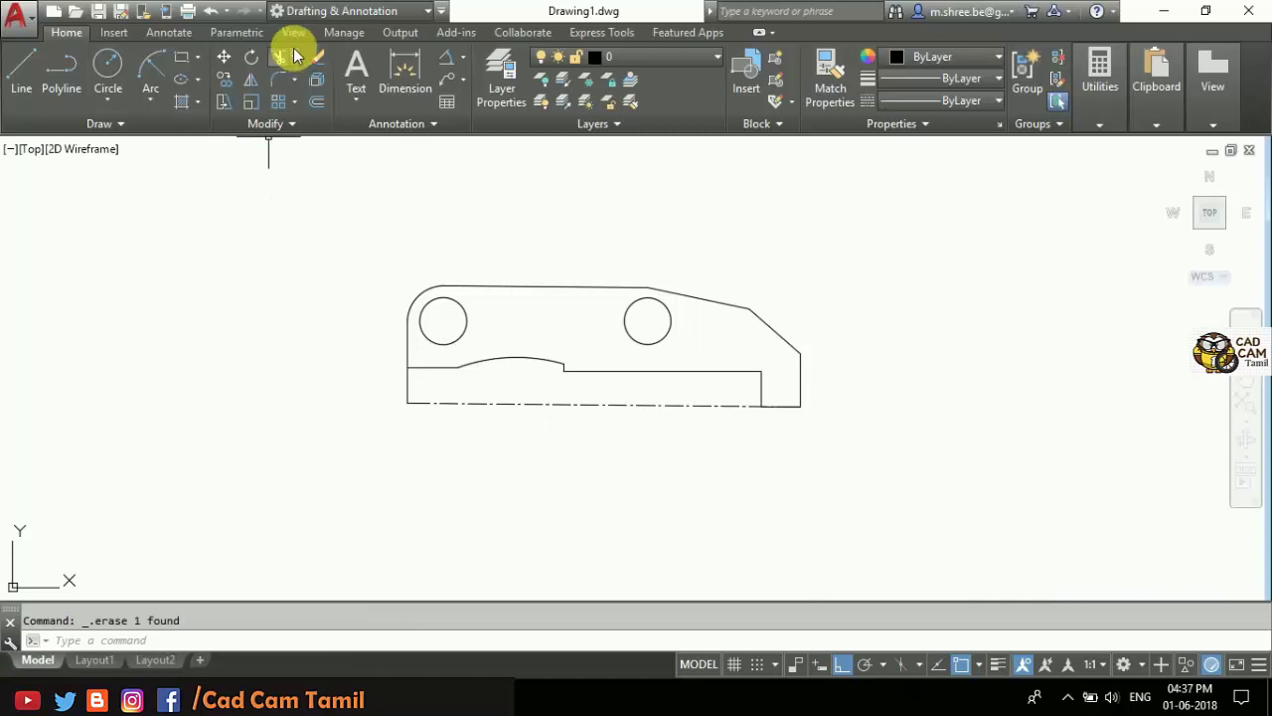
# Step: Abandon a trim and delete the short leftover line at the lower-right corner
pyautogui.click(277, 54)
pyautogui.press('Return')
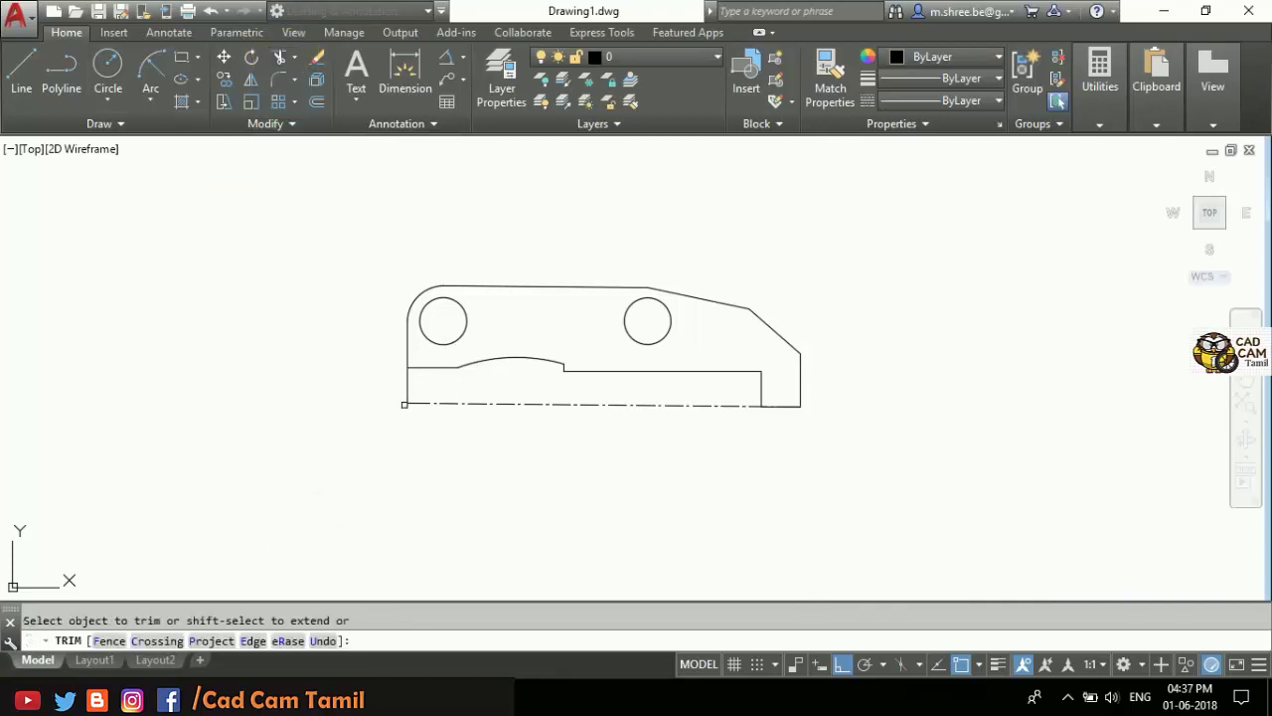
pyautogui.press('Escape')
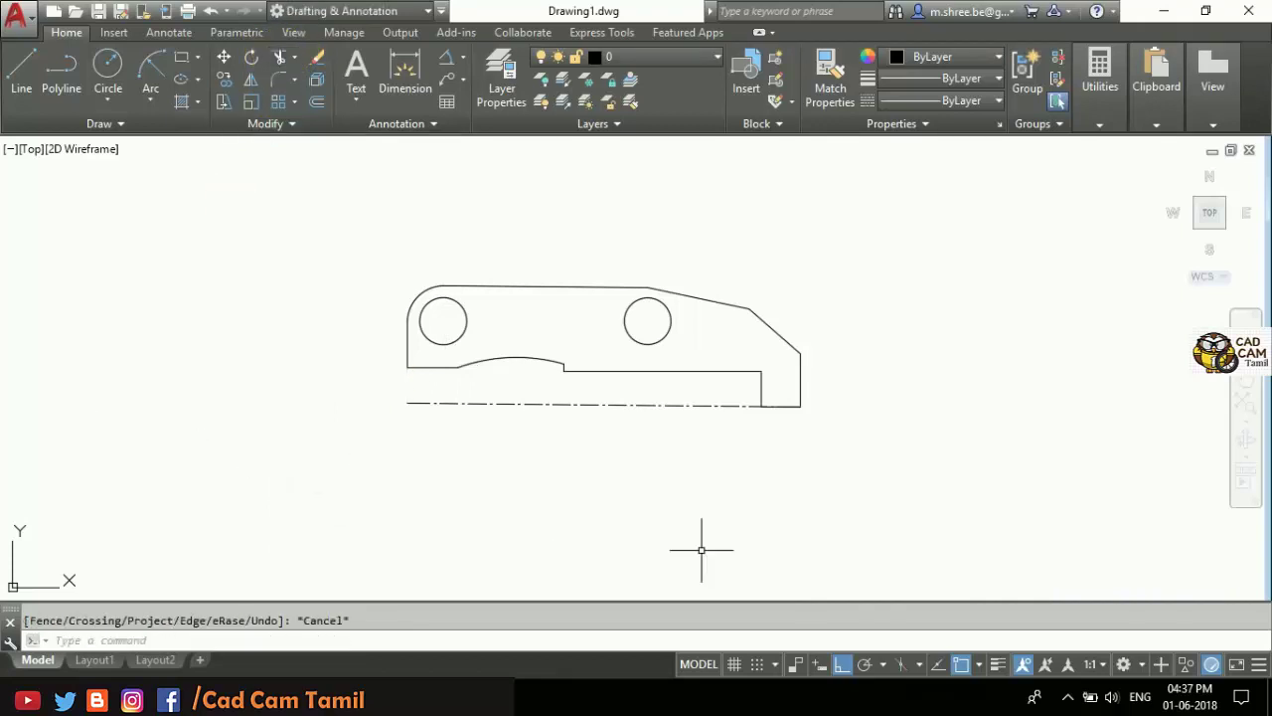
pyautogui.click(784, 406)
pyautogui.press('Delete')
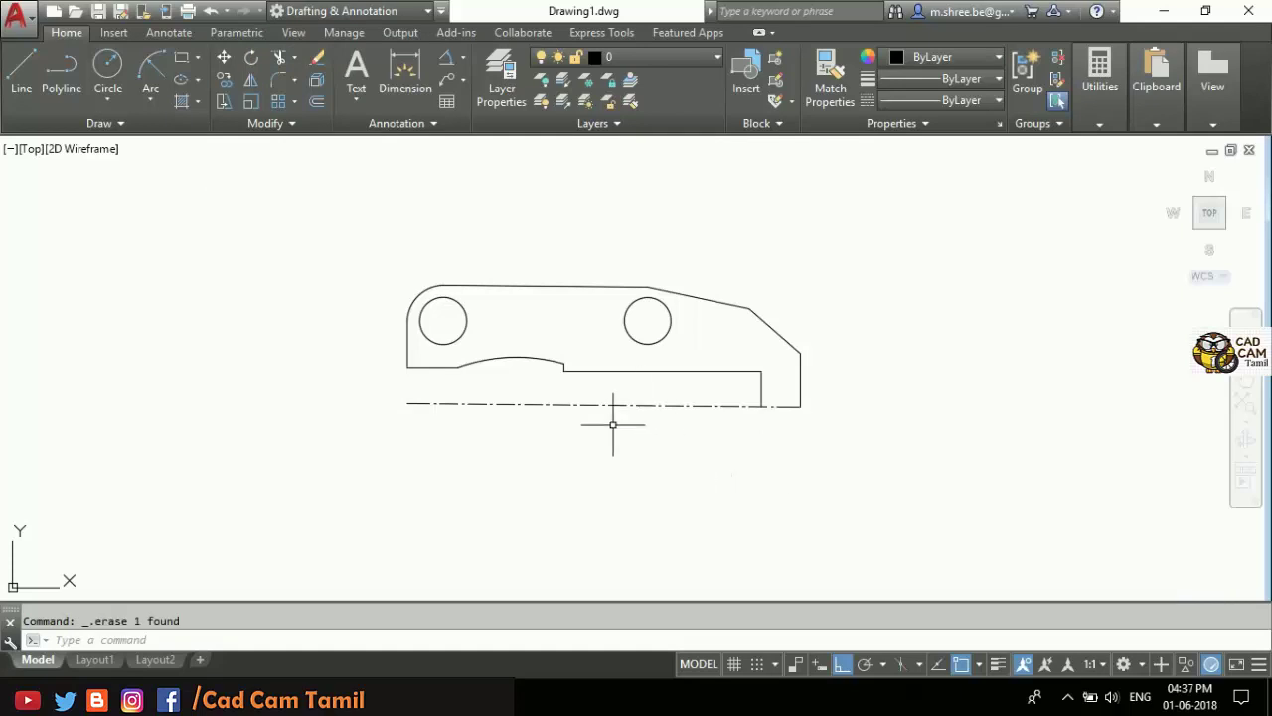
# Step: Select the upper half's outline and holes, plus the right vertical edge and short step
pyautogui.click(372, 241)
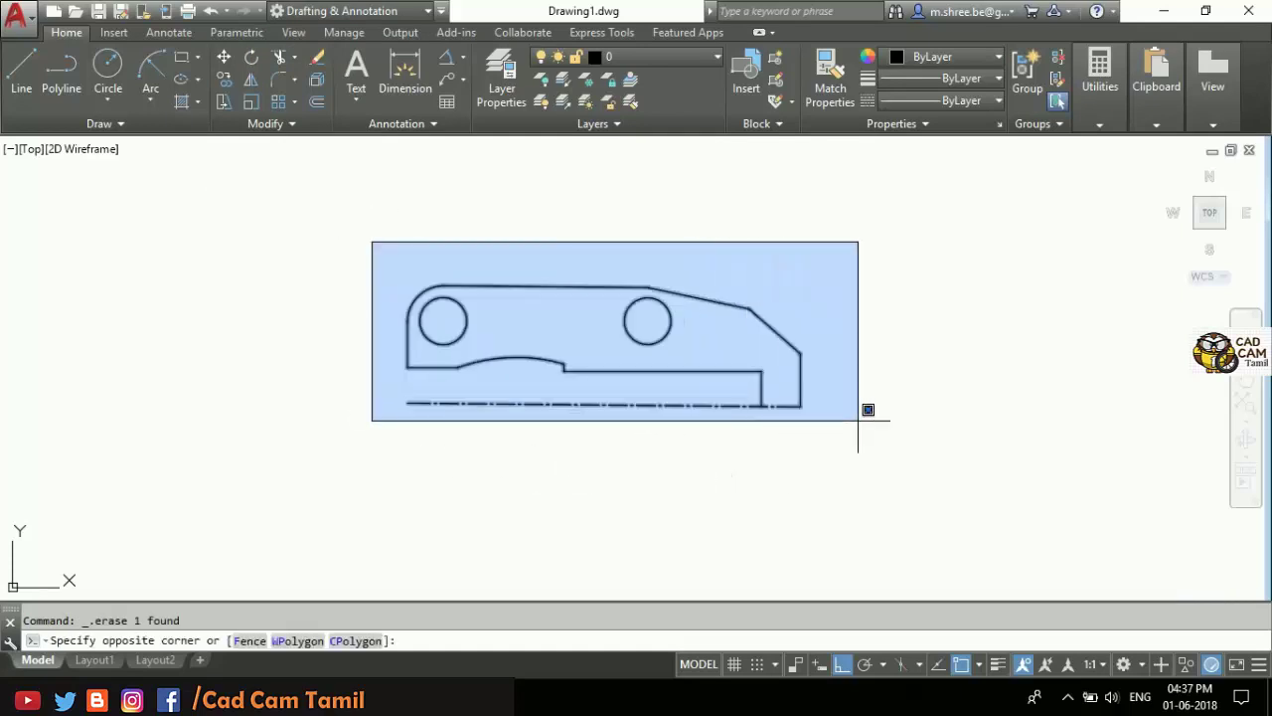
pyautogui.click(895, 432)
pyautogui.hotkey('ctrl', 'z')
pyautogui.click(378, 271)
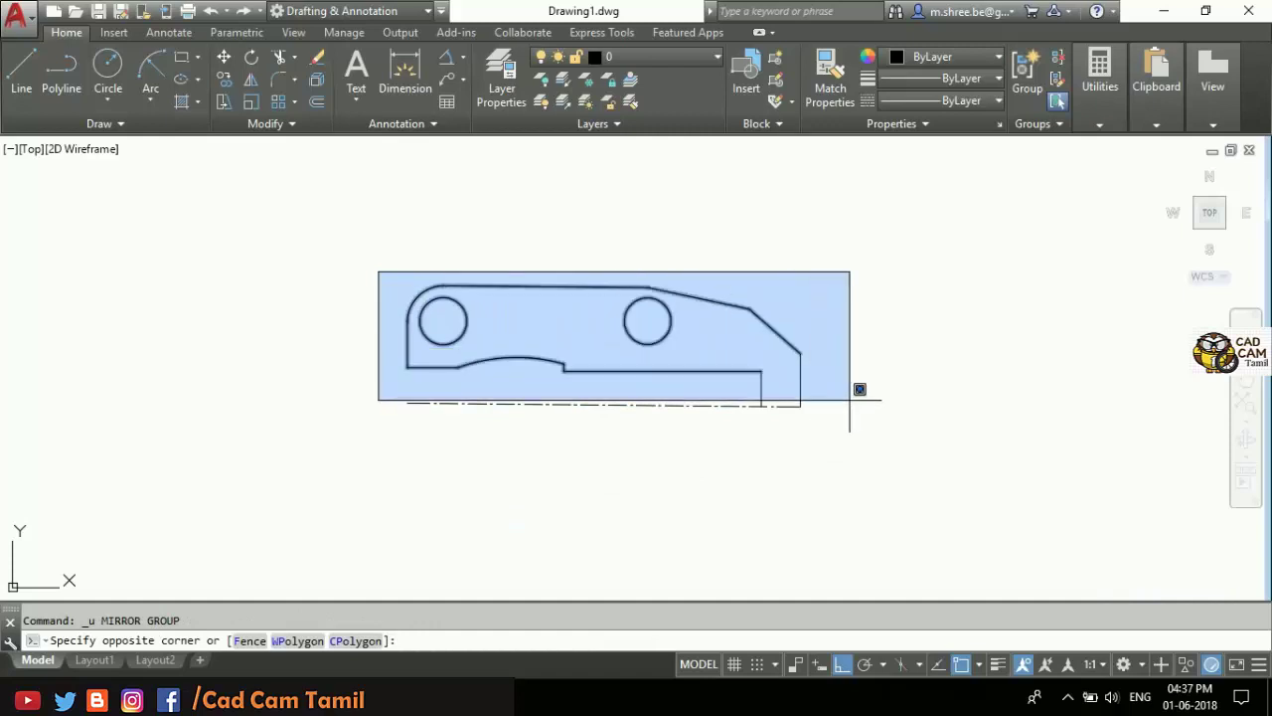
pyautogui.click(870, 407)
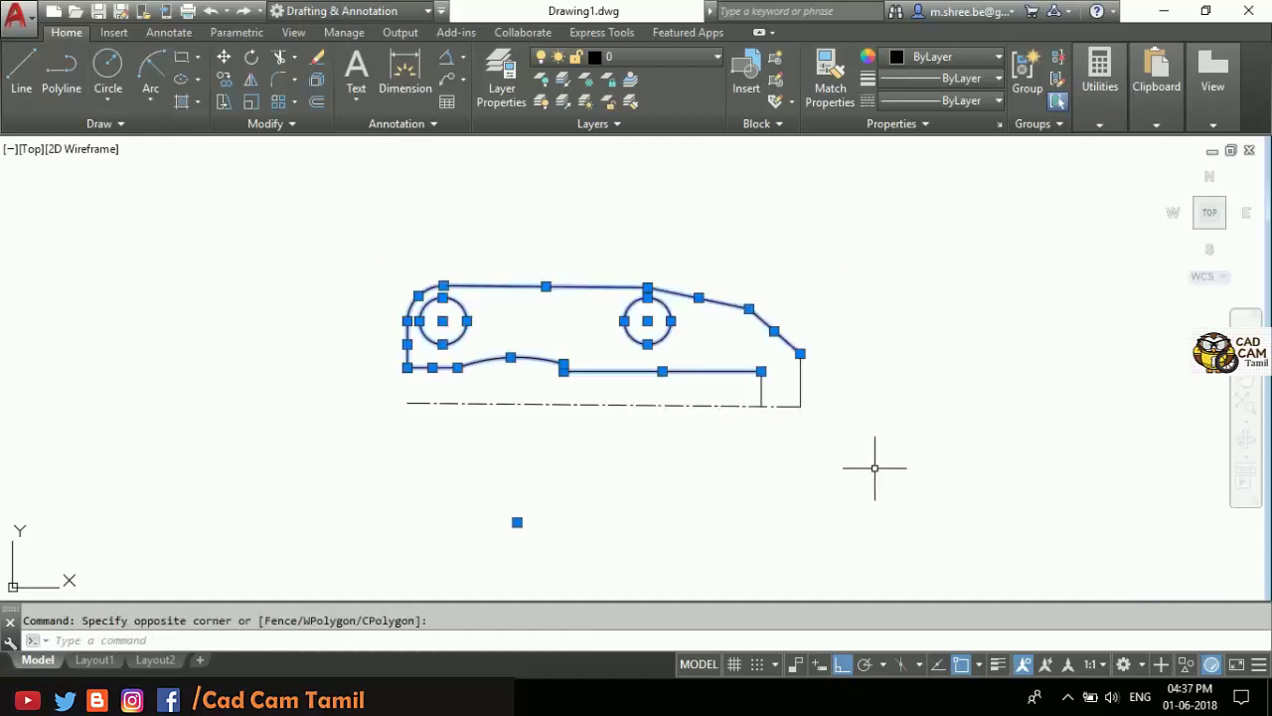
pyautogui.click(800, 388)
pyautogui.click(761, 390)
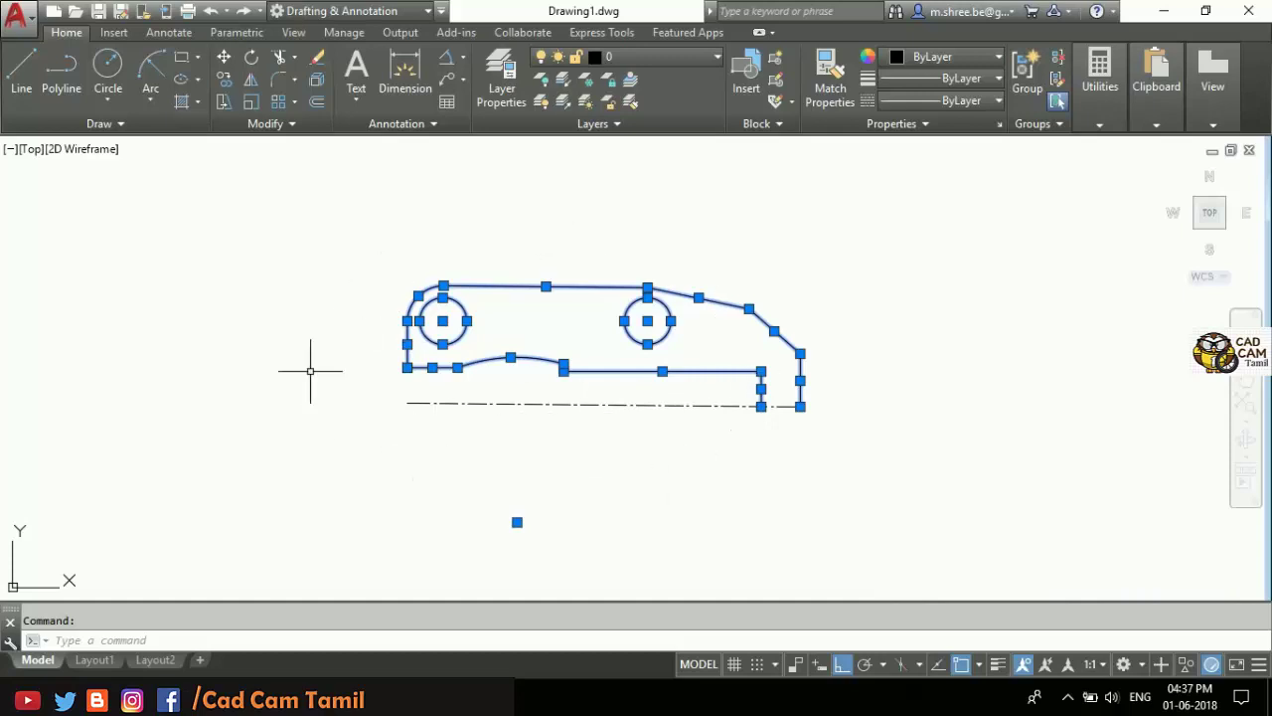
# Step: Mirror the selection about the centerline's two endpoints, keeping the original half
pyautogui.click(263, 96)
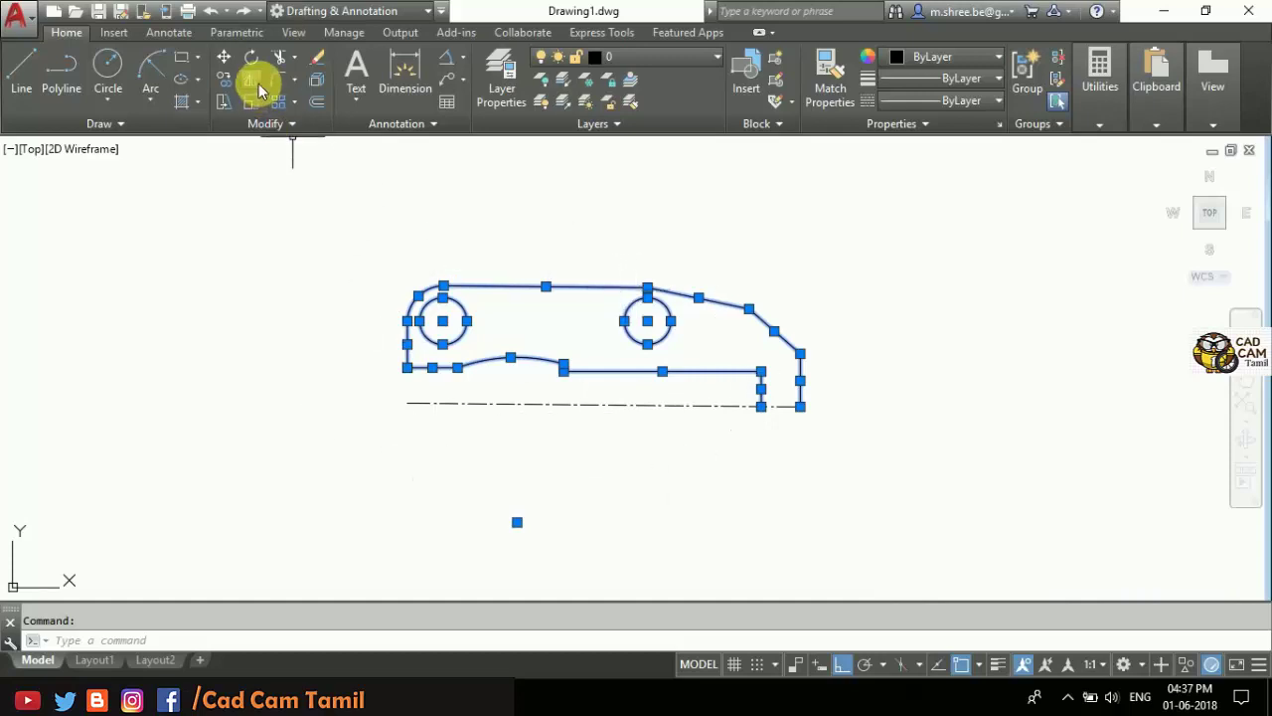
pyautogui.click(406, 402)
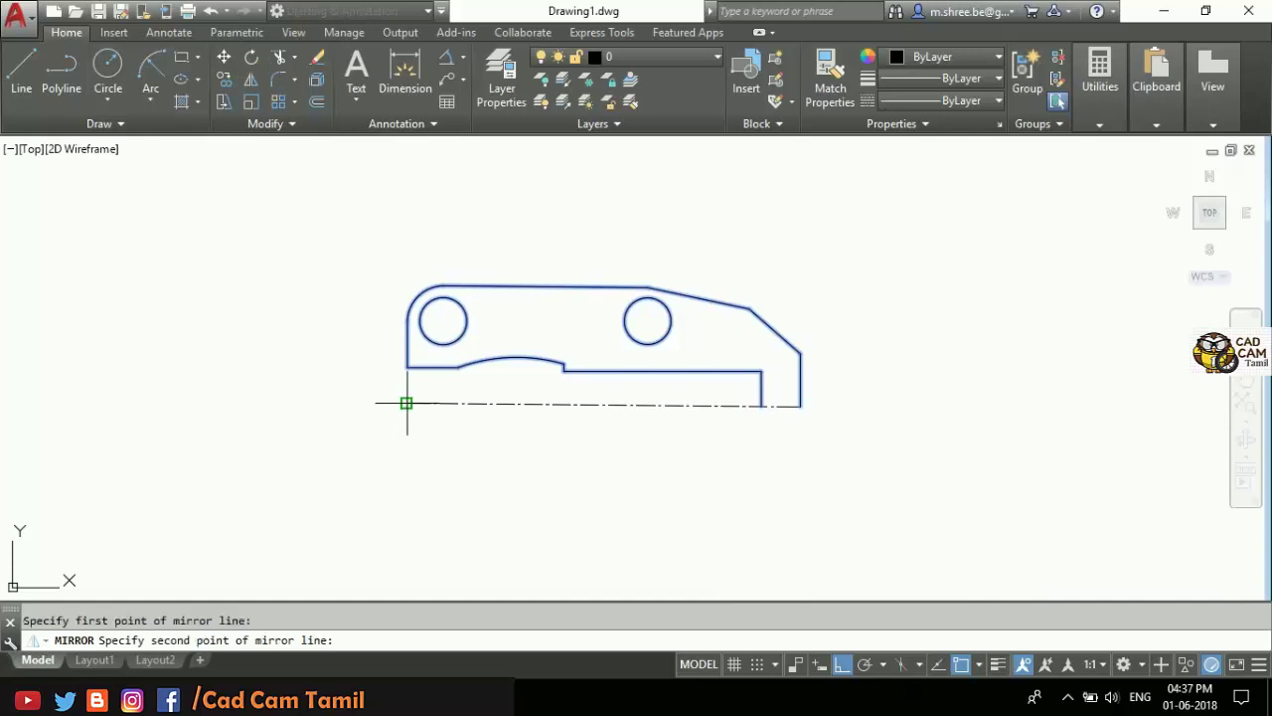
pyautogui.click(801, 404)
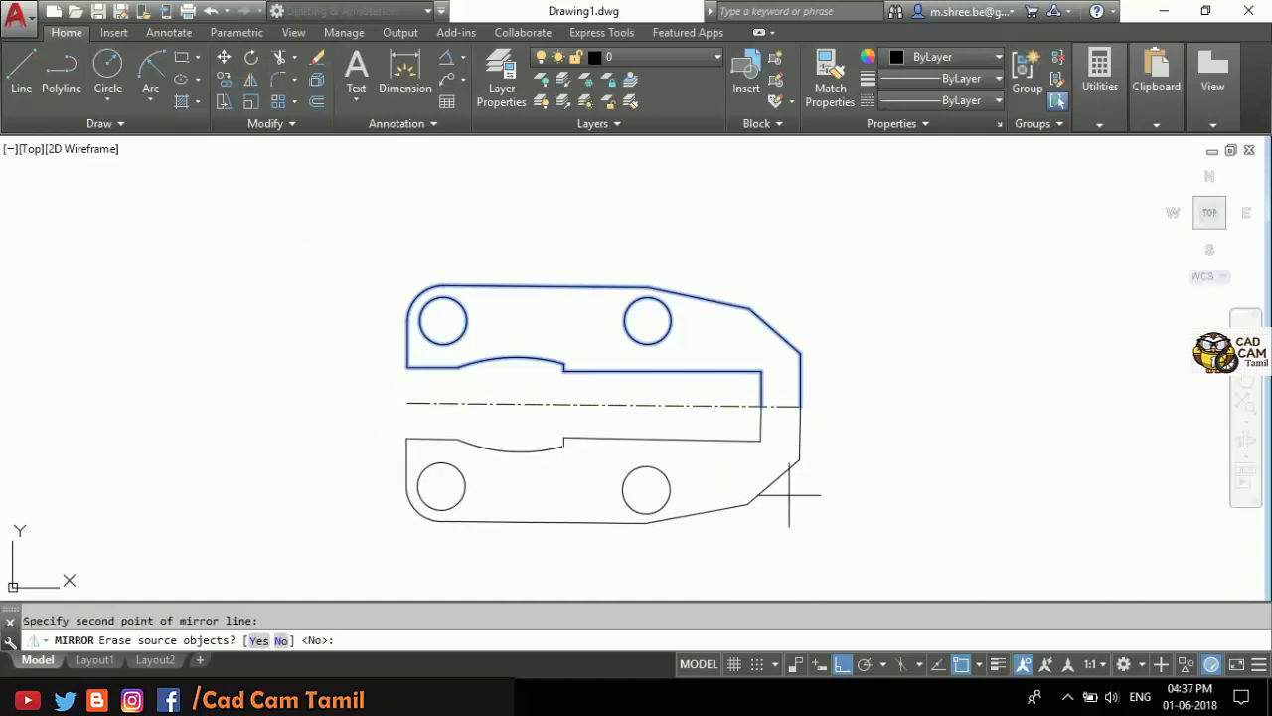
pyautogui.press('Return')
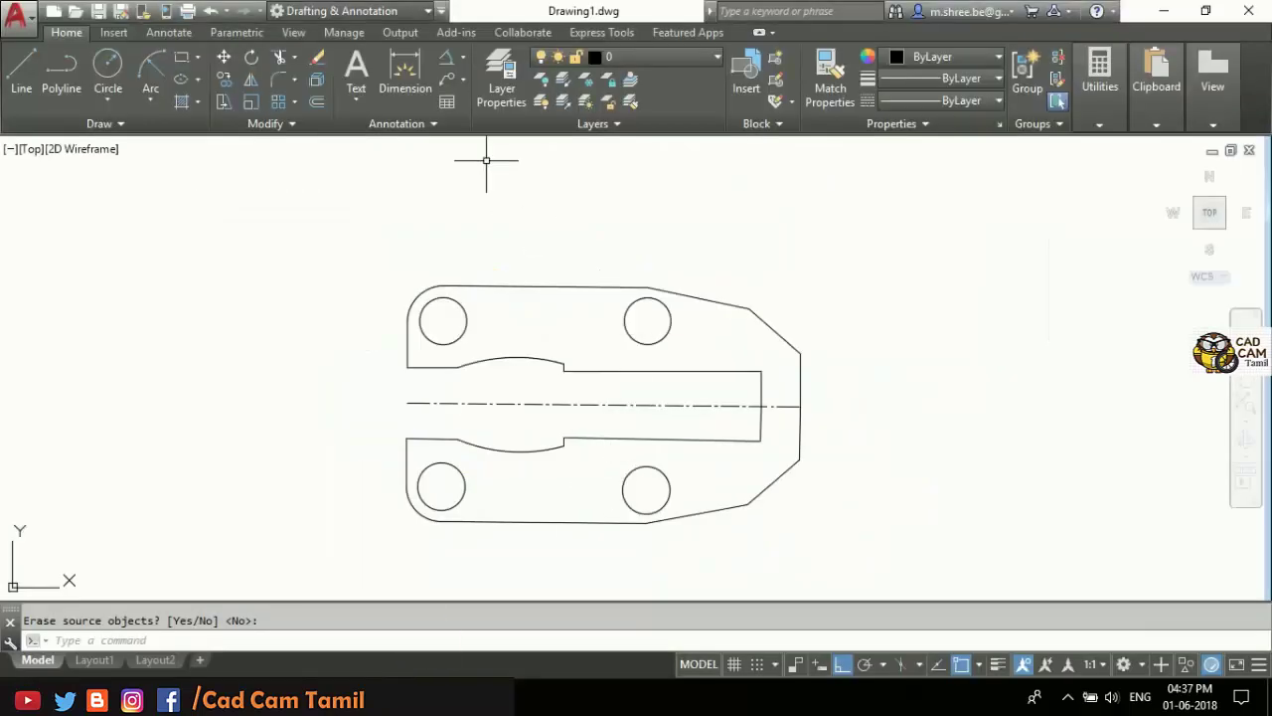
# Step: Cancel a started dimension, then set the top straight edge's Object Color to orange
pyautogui.click(405, 69)
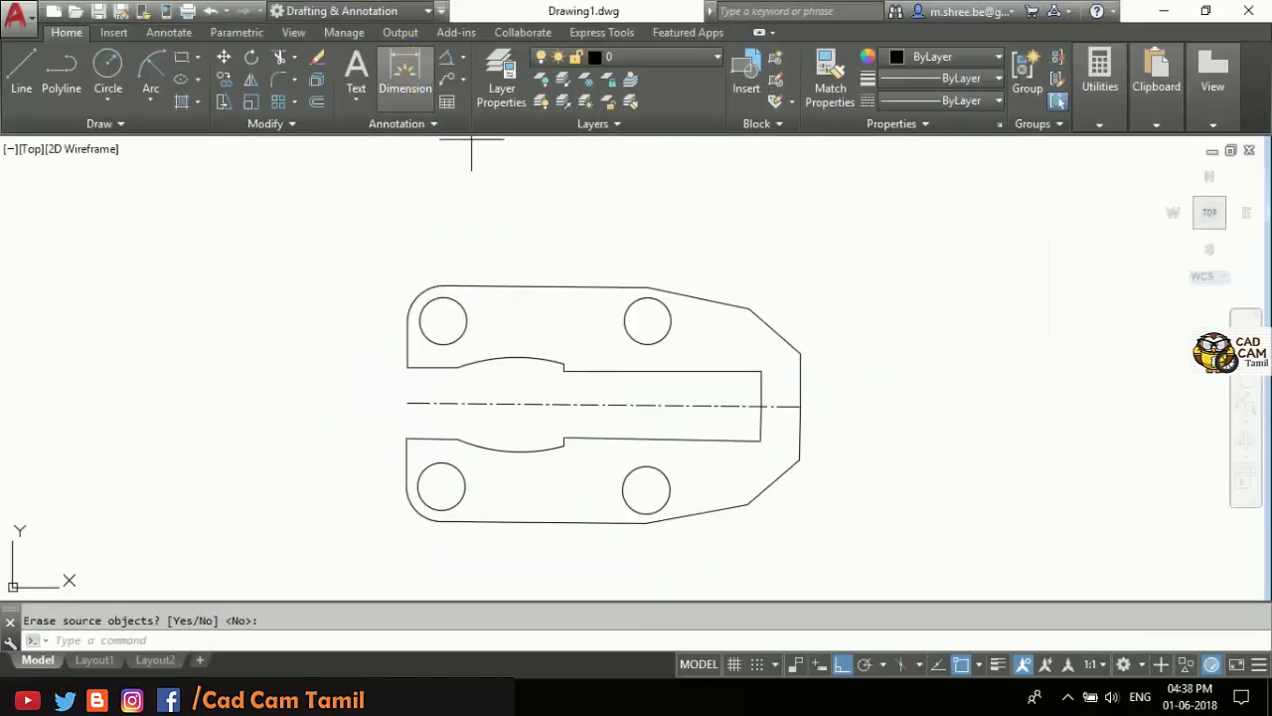
pyautogui.click(407, 366)
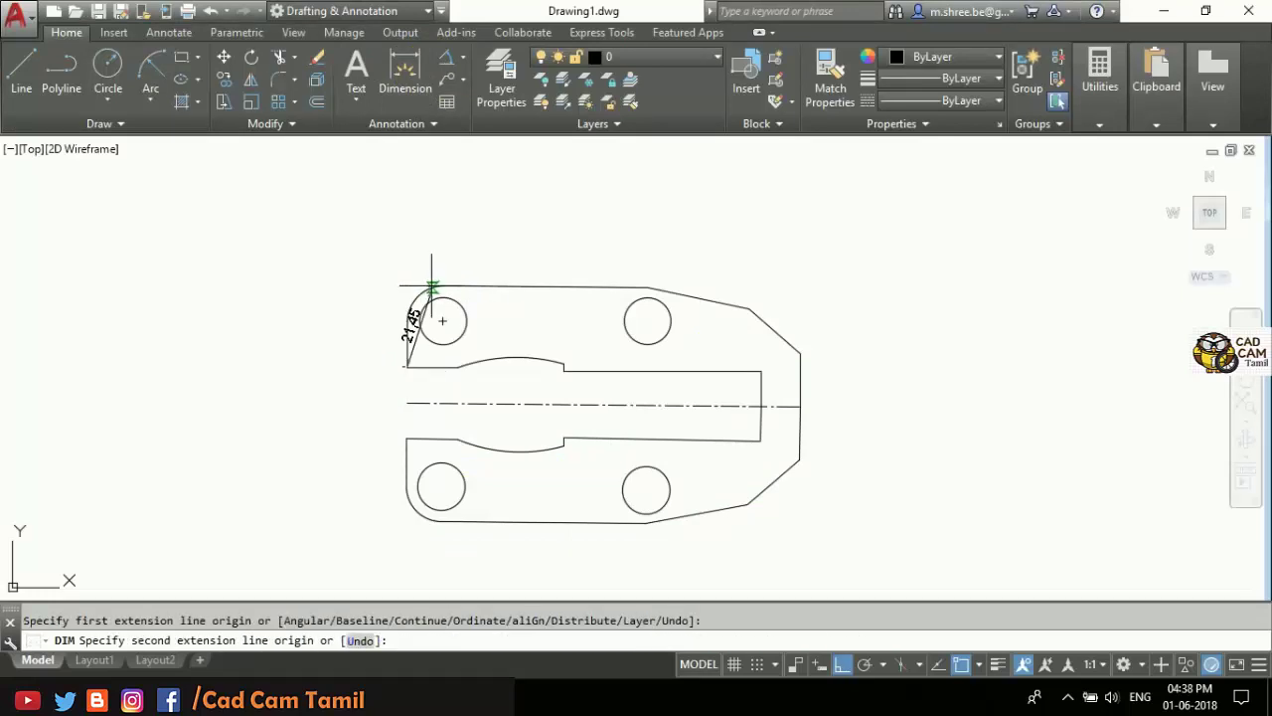
pyautogui.press('Escape')
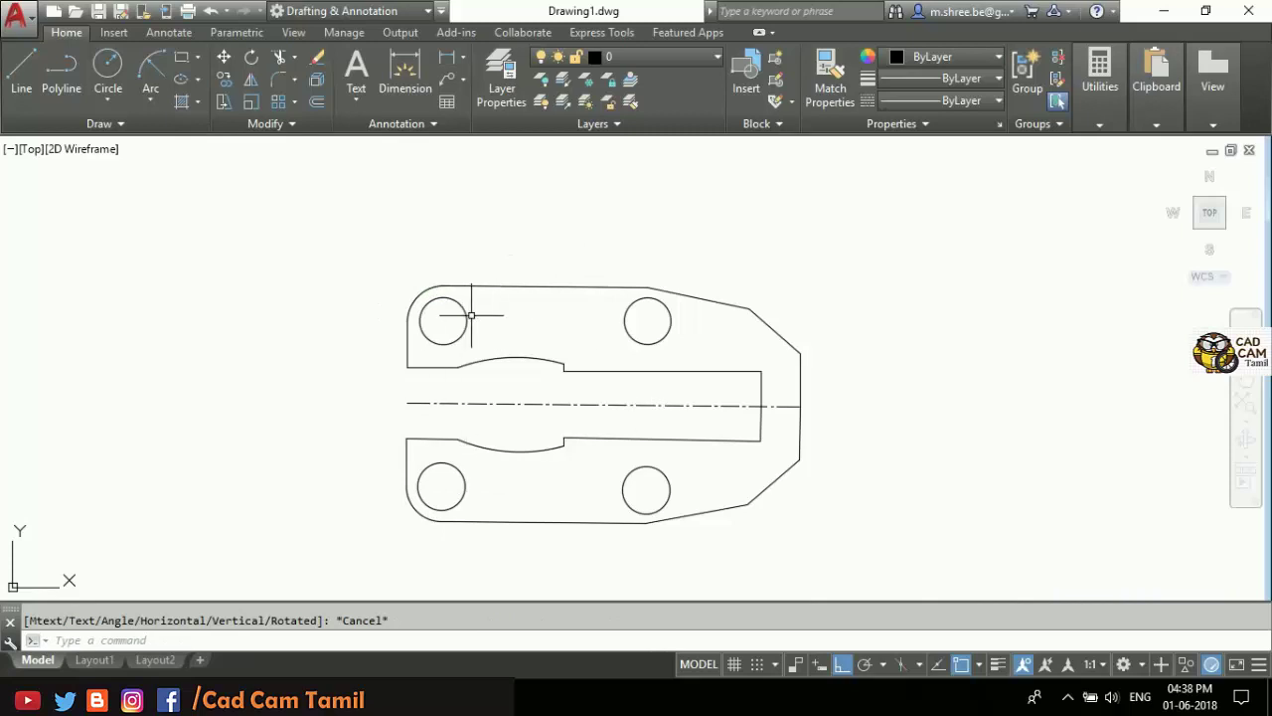
pyautogui.click(500, 286)
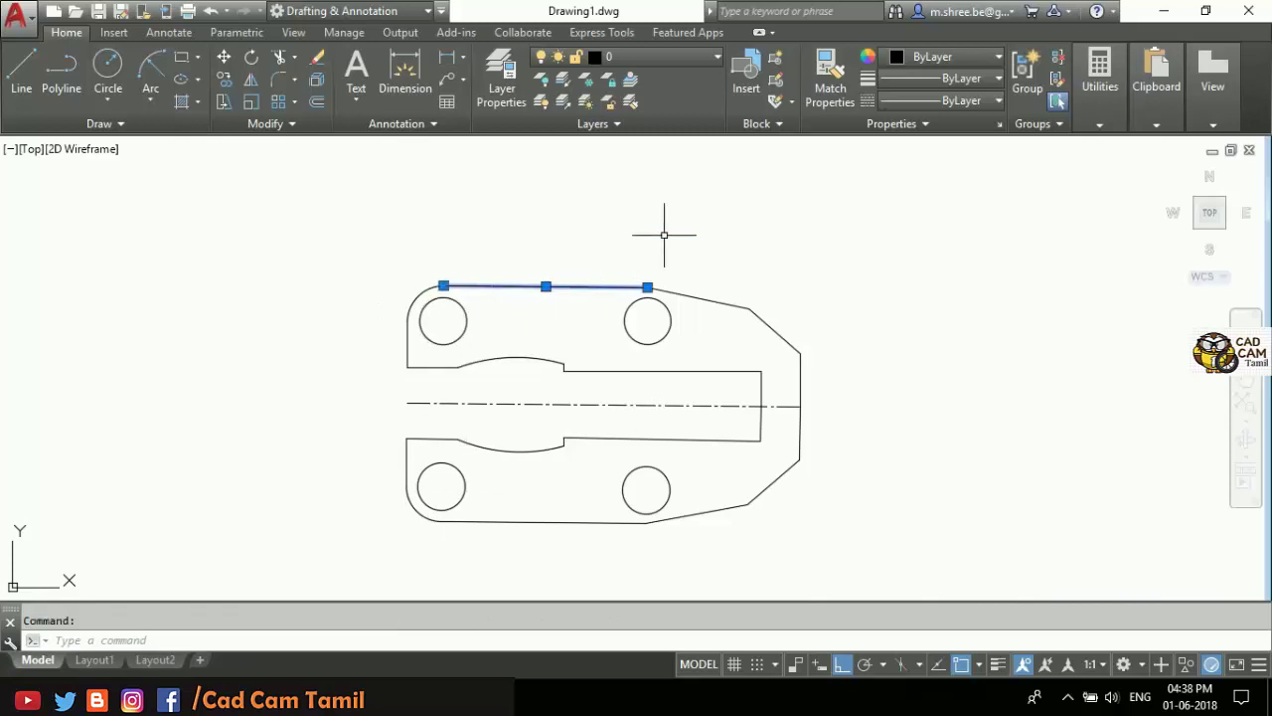
pyautogui.click(999, 56)
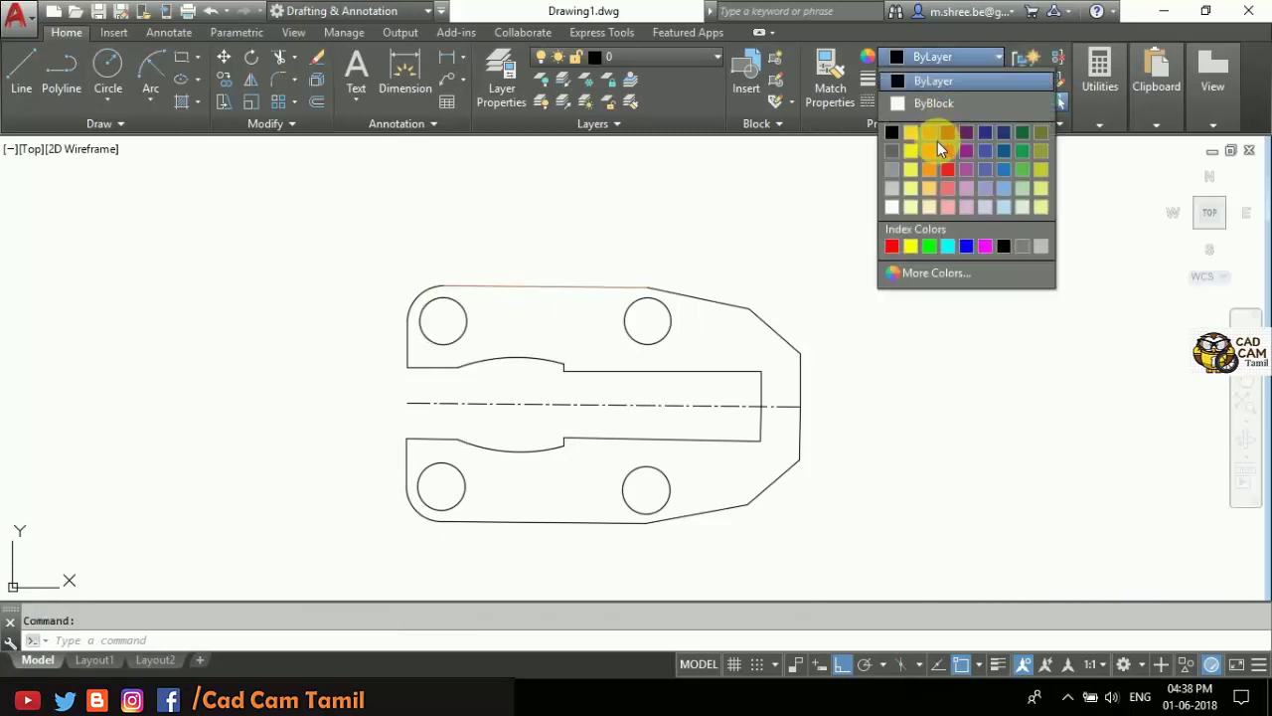
pyautogui.click(937, 144)
pyautogui.press('Escape')
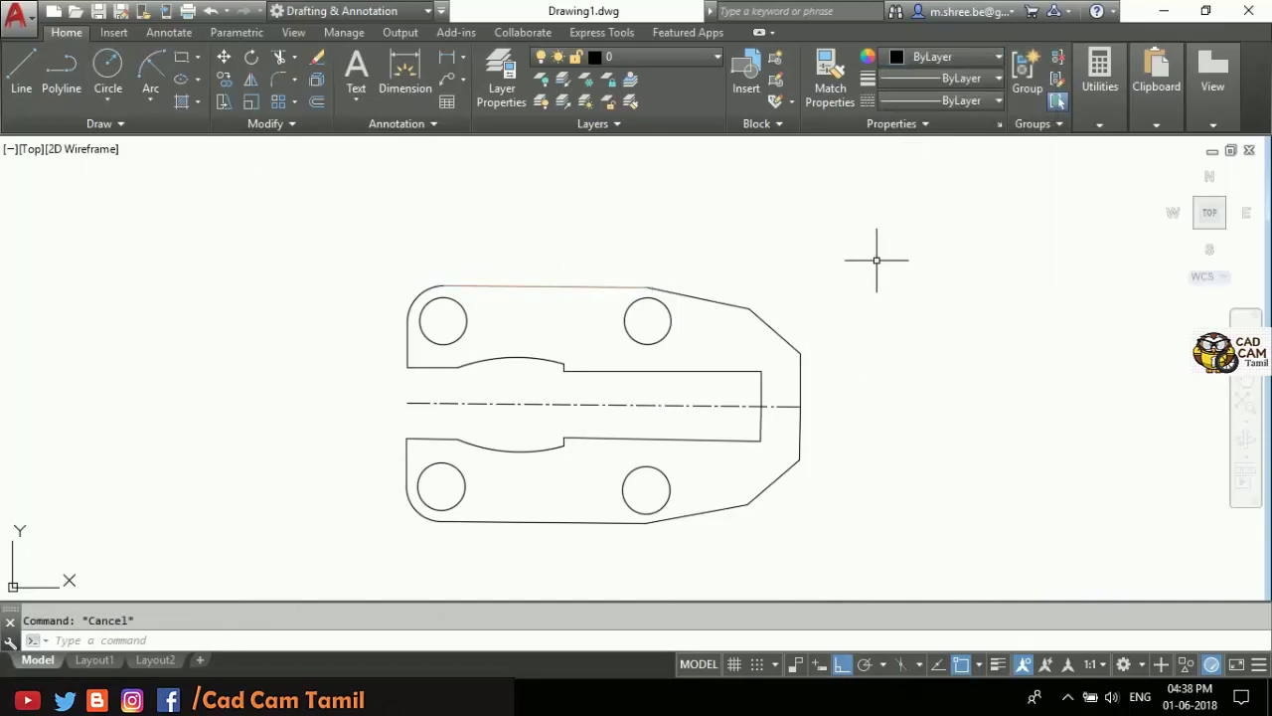